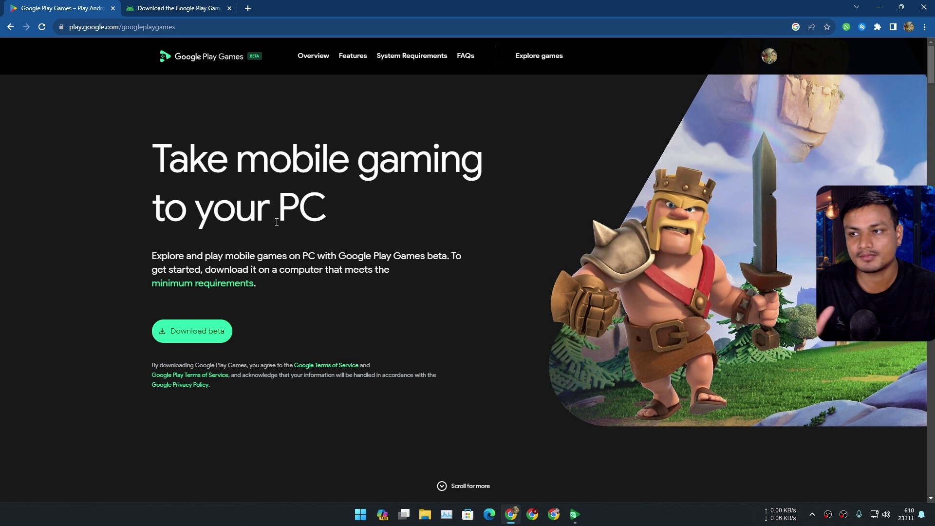
# - Compare the Google Play Games beta tab with the Developer Emulator download page, ending on the download page
pyautogui.hotkey('ctrl', 'Tab')
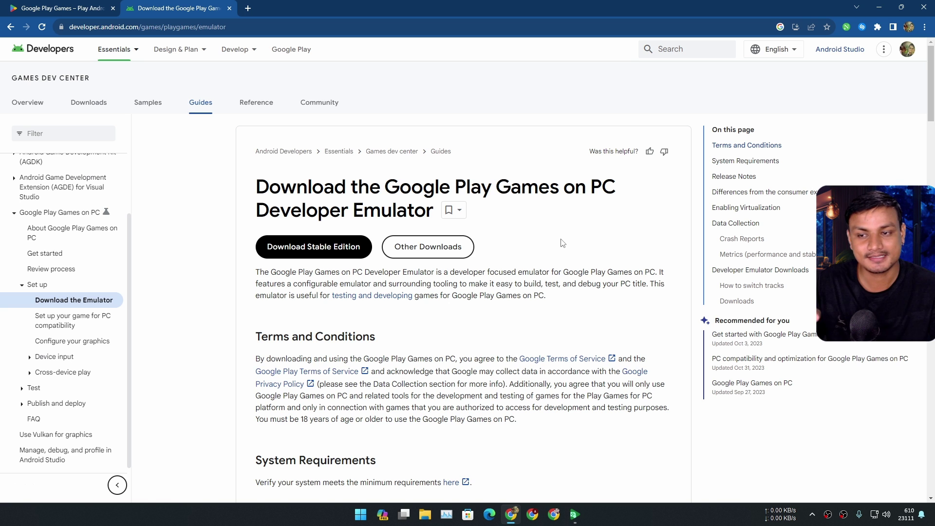
pyautogui.click(61, 8)
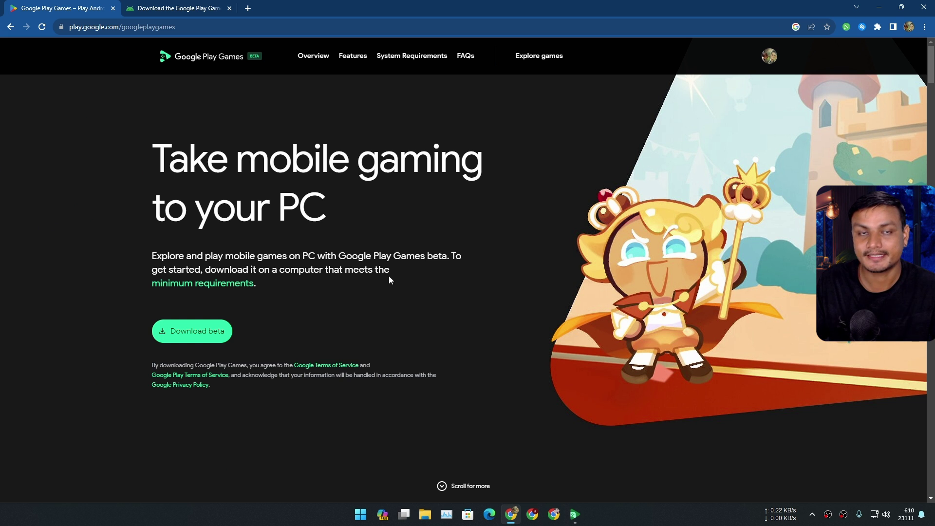
pyautogui.hotkey('ctrl', 'Tab')
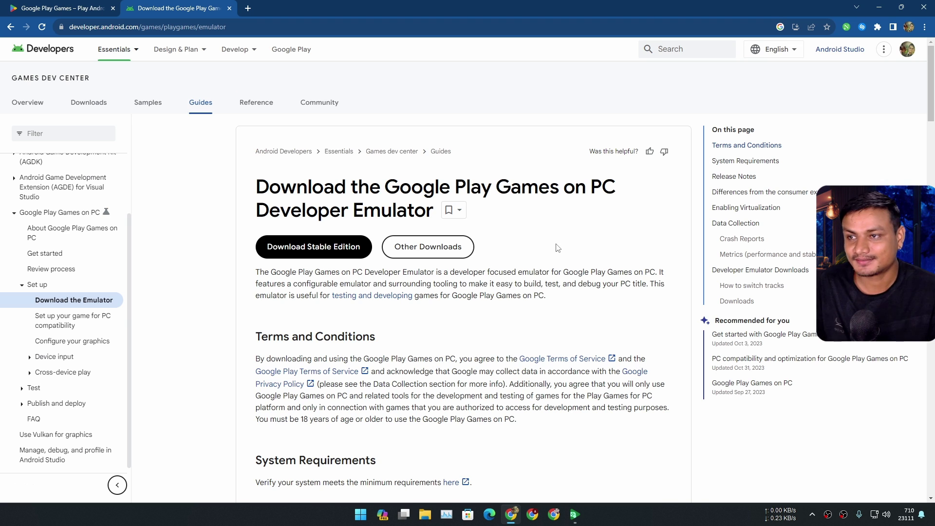
# - Request the stable Developer Emulator download and review the other download tracks and requirements
pyautogui.click(313, 257)
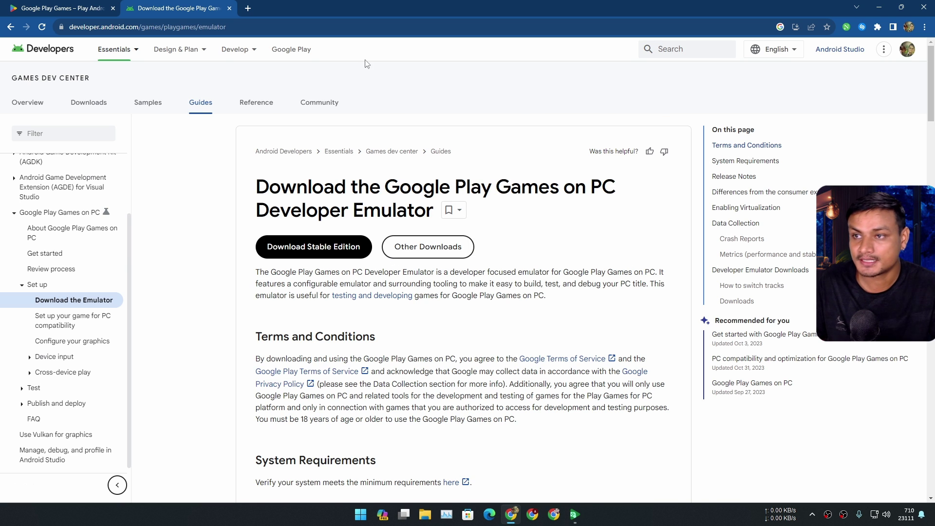
pyautogui.click(313, 253)
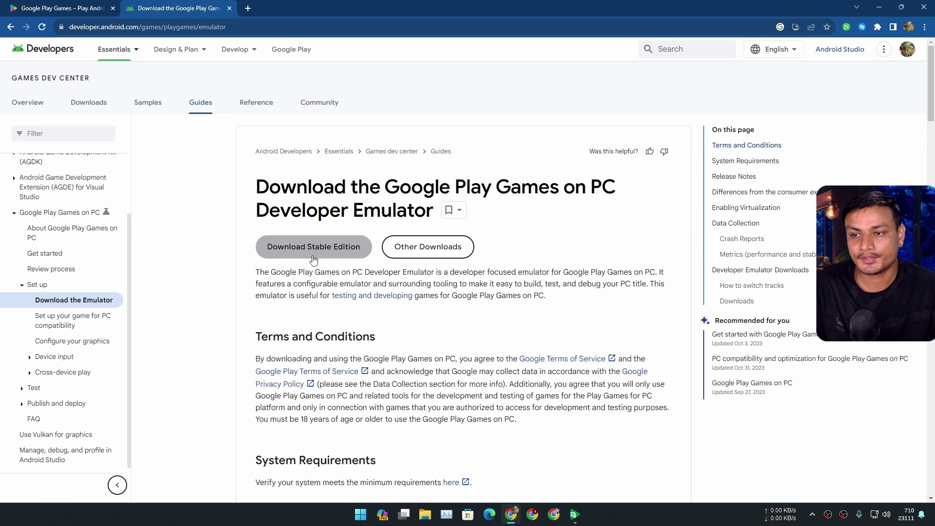
pyautogui.click(435, 246)
pyautogui.scroll(-2, 415, 299)
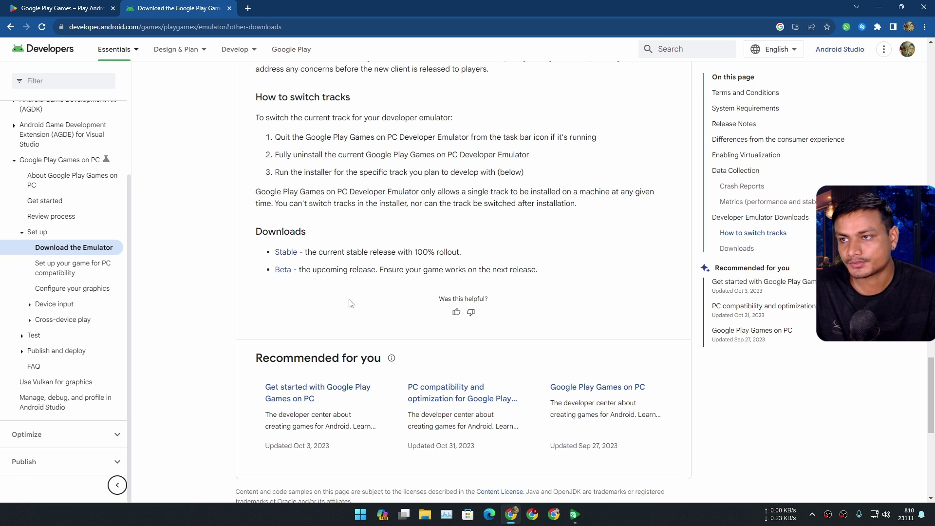
pyautogui.scroll(6, 353, 304)
pyautogui.scroll(10, 354, 306)
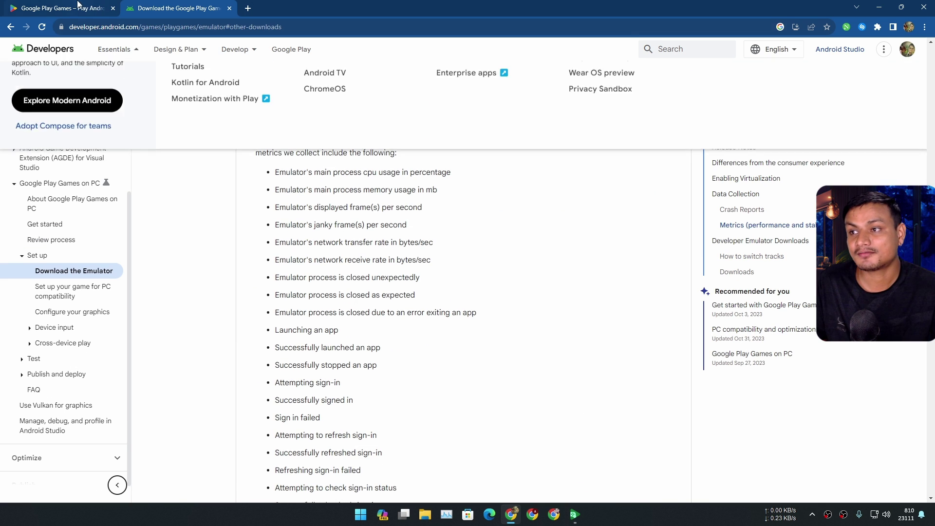
# - Glance at the Google Play Games tab, then scroll back up the developer documentation page
pyautogui.click(63, 8)
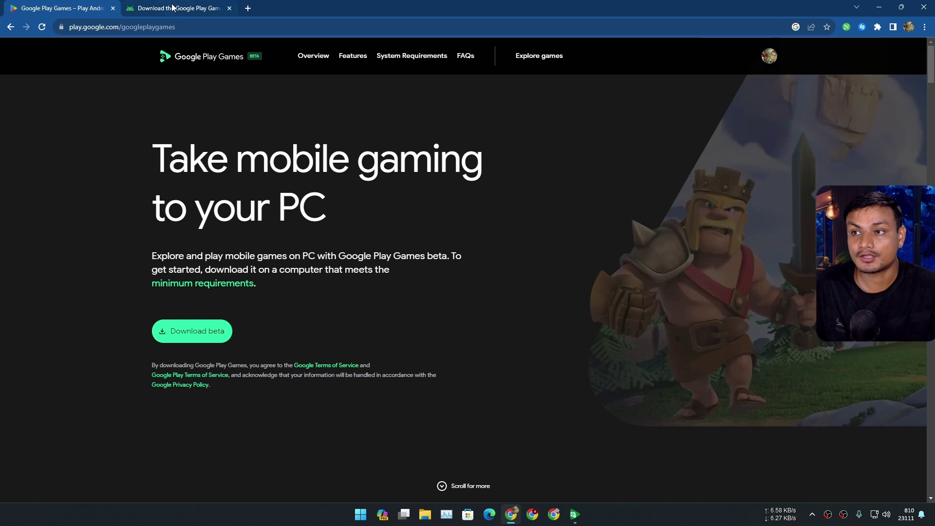
pyautogui.click(171, 9)
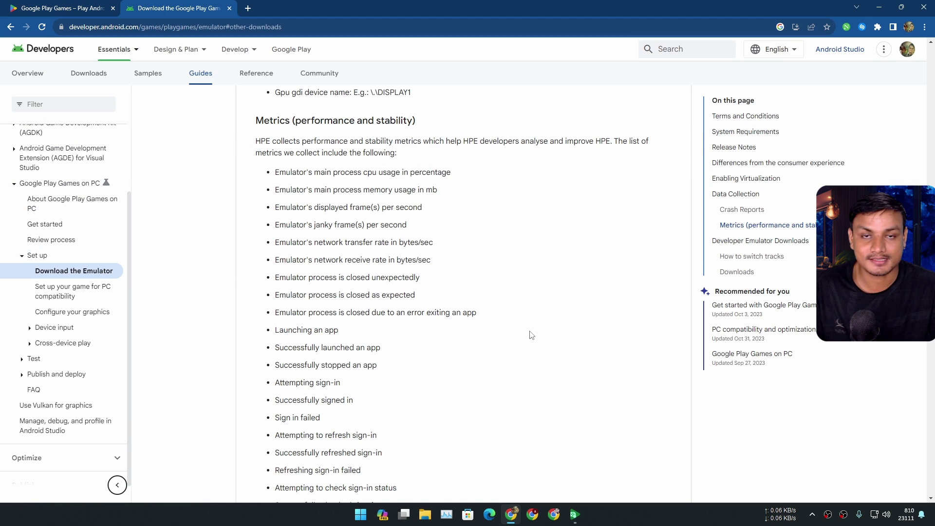
pyautogui.scroll(7, 515, 262)
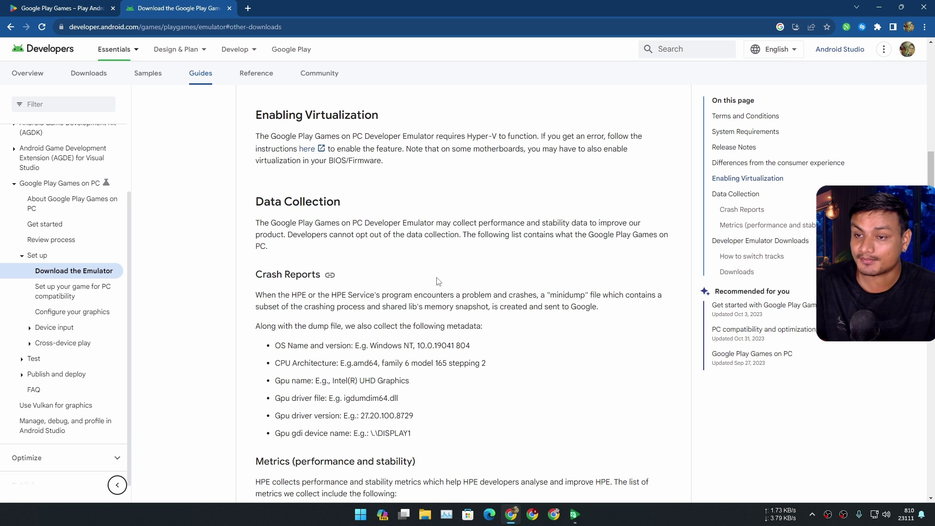
pyautogui.scroll(15, 438, 278)
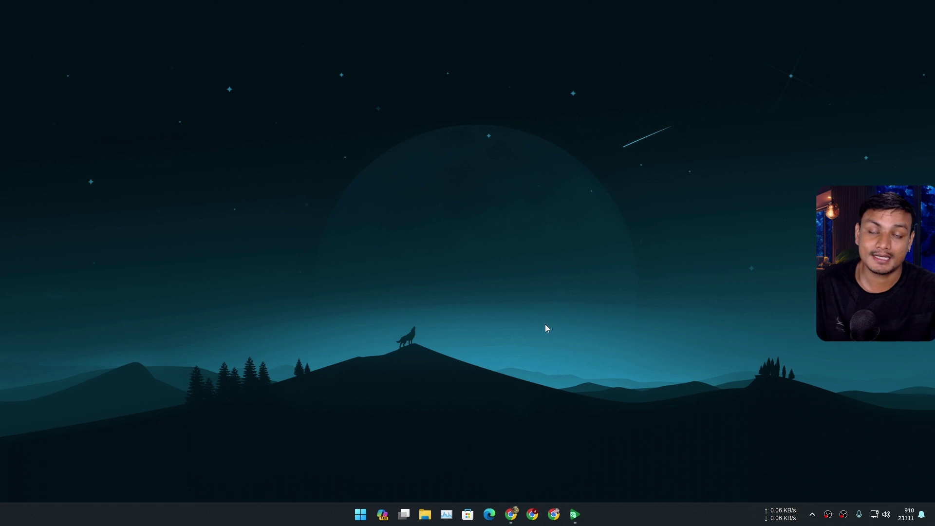
# - Launch Google Play Games on PC Emulator from the taskbar and let its app drawer load
pyautogui.click(575, 514)
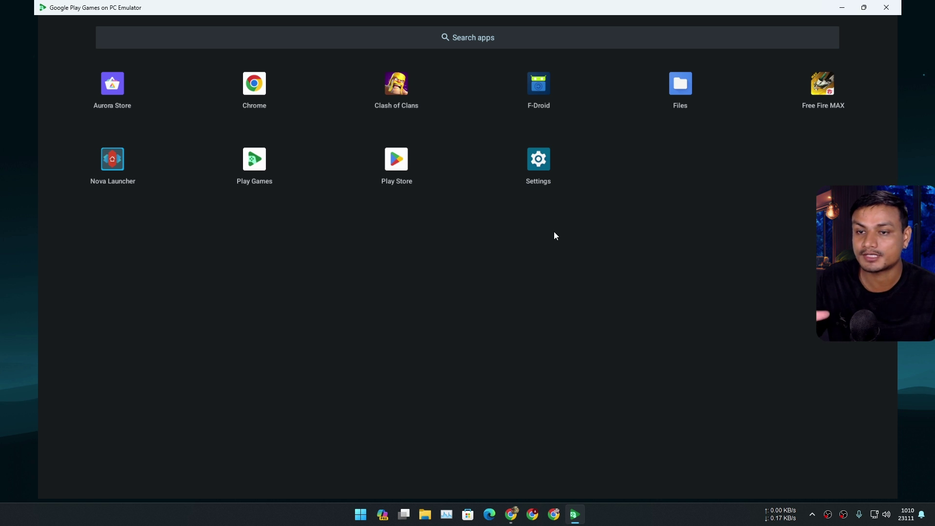
pyautogui.click(539, 168)
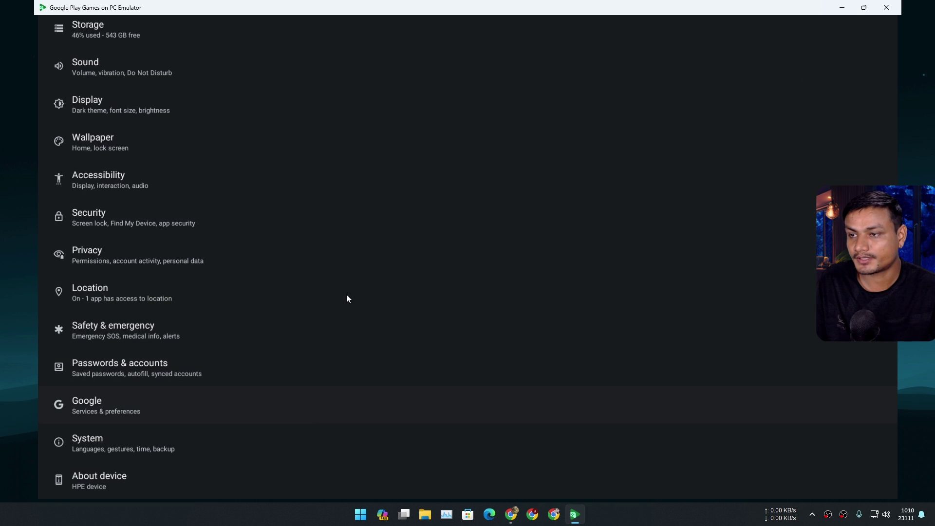
pyautogui.scroll(5, 346, 294)
pyautogui.scroll(-5, 344, 388)
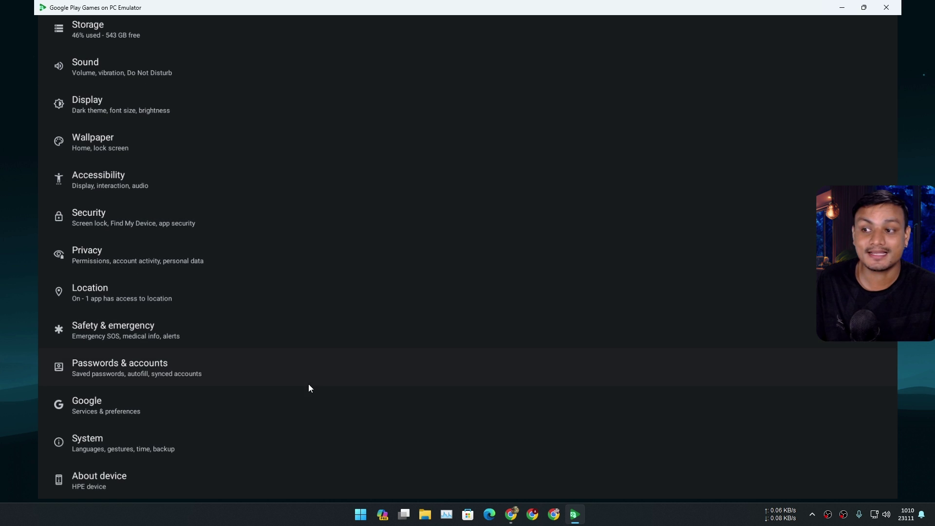
pyautogui.click(107, 488)
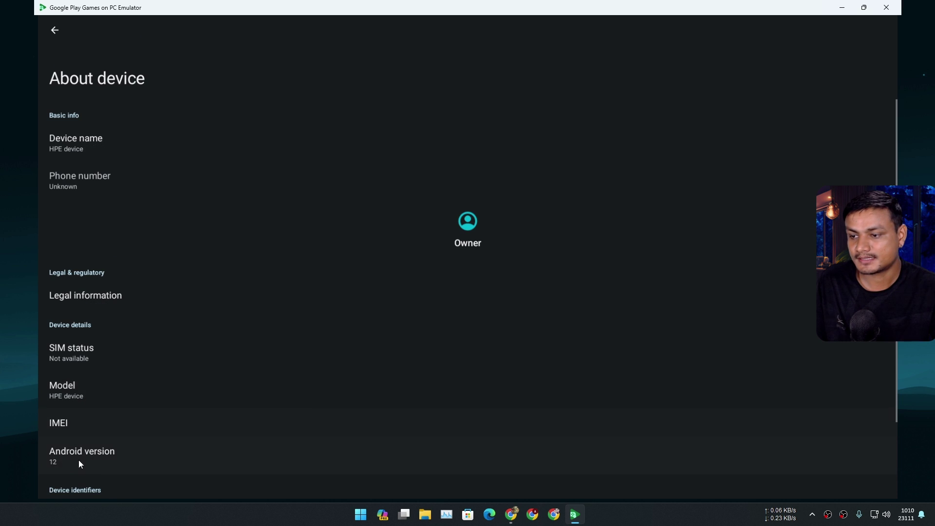
pyautogui.click(63, 460)
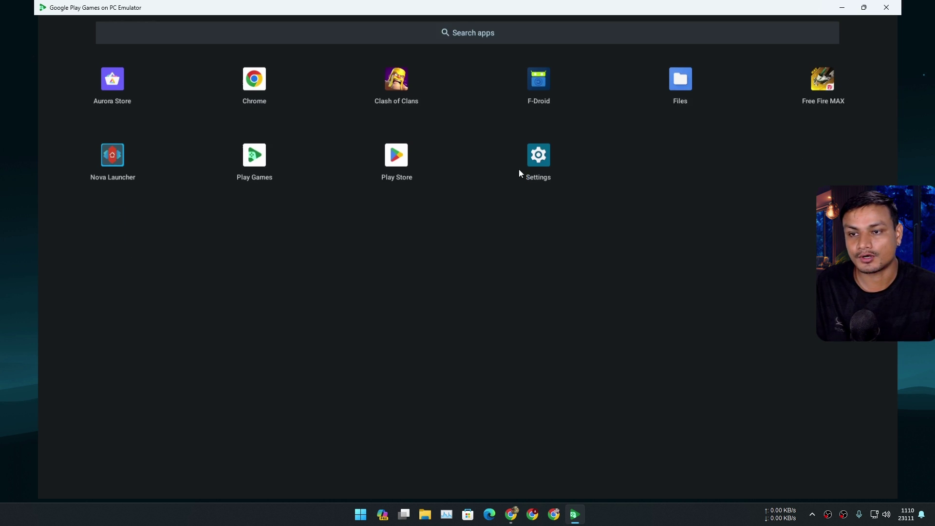
# - View Ludo King's listing among Play Store's top free games, then return to the emulator home screen
pyautogui.press('Escape')
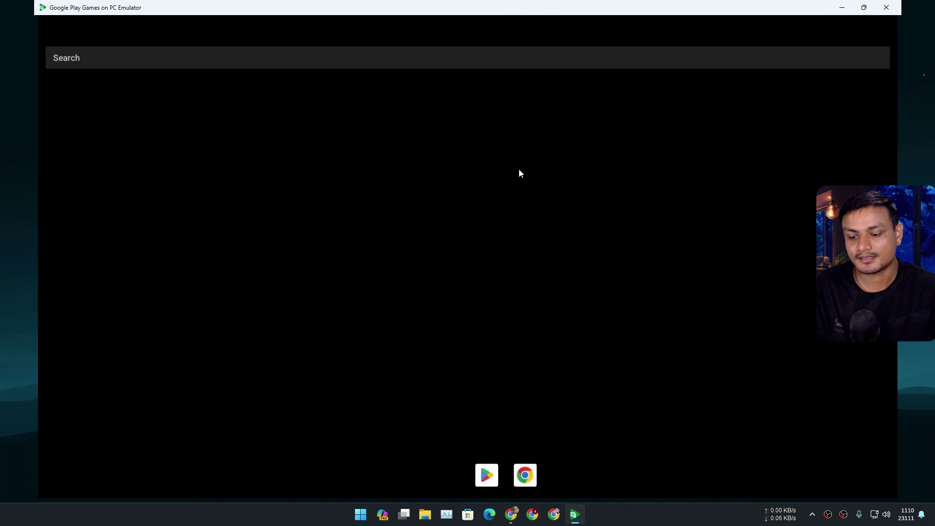
pyautogui.click(489, 473)
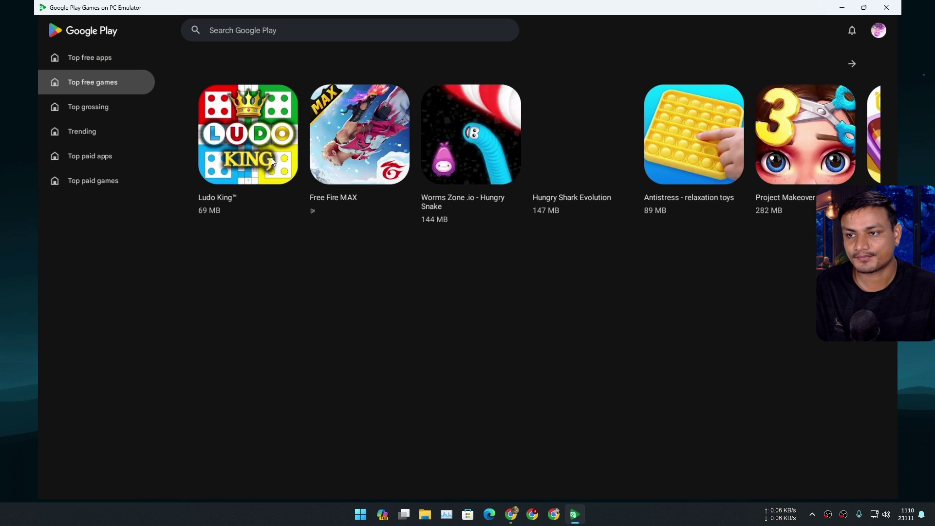
pyautogui.click(271, 162)
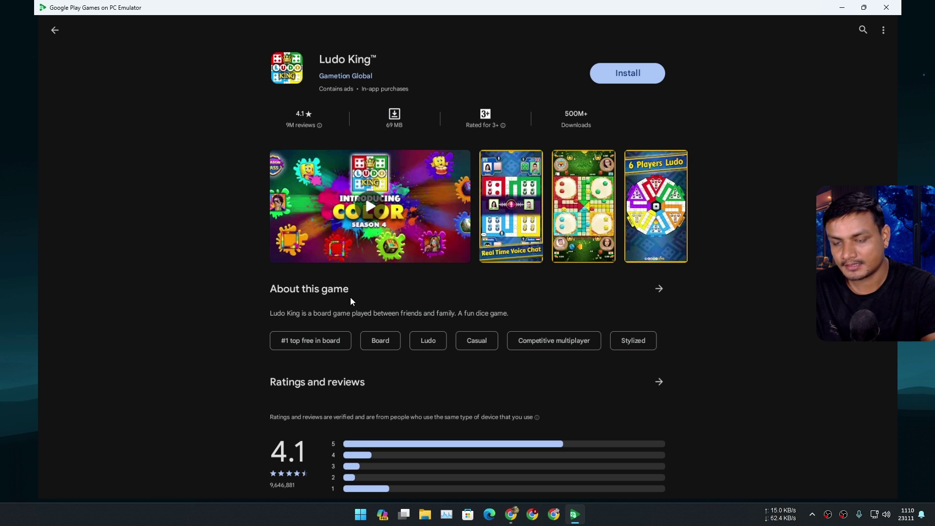
pyautogui.press('Escape')
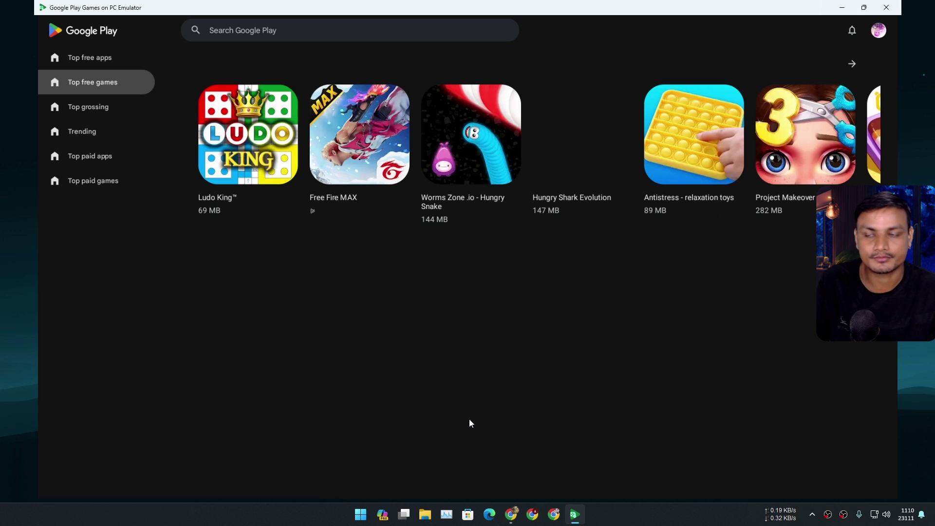
pyautogui.press('Escape')
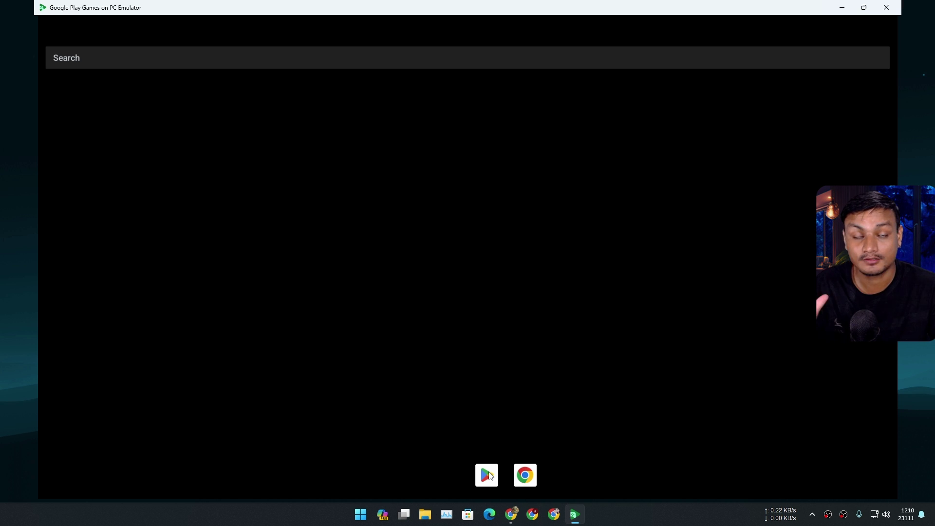
# - Reopen Play Store, toggle between Top free apps and Top free games, and scroll the games row
pyautogui.click(488, 474)
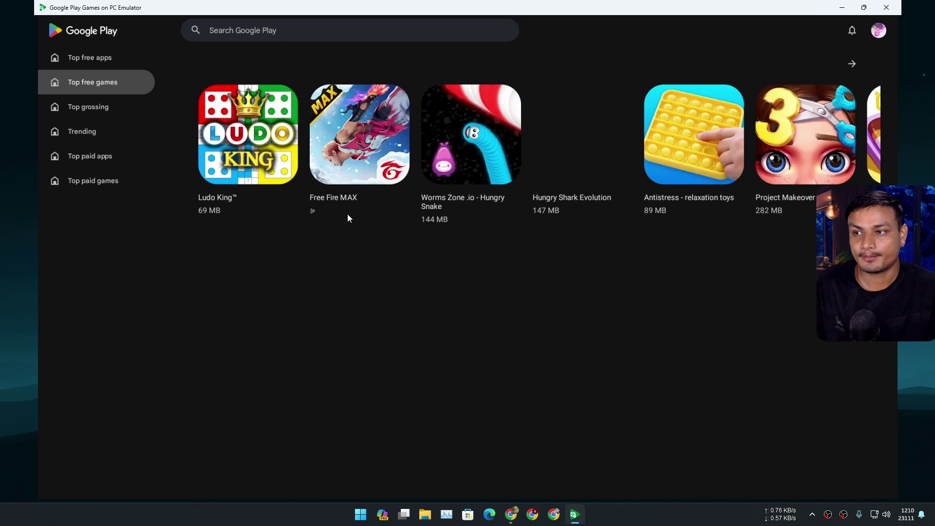
pyautogui.click(107, 58)
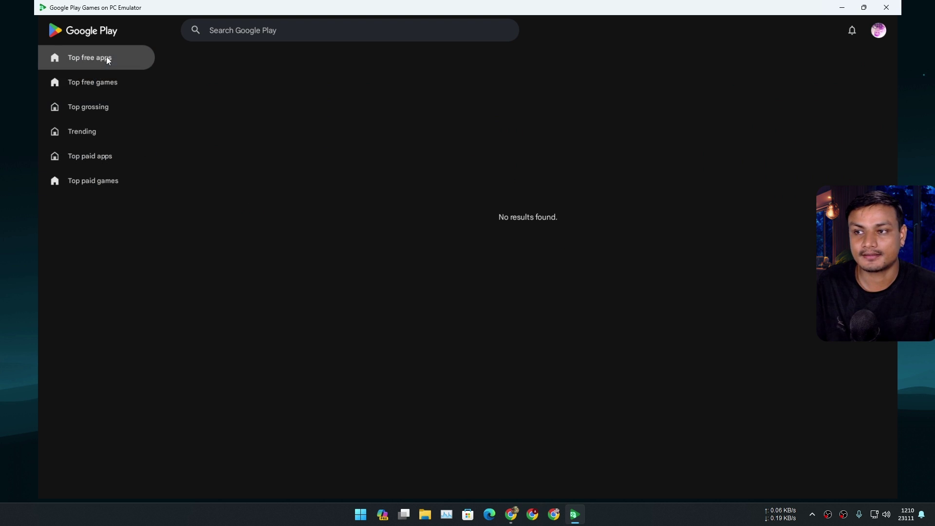
pyautogui.click(118, 82)
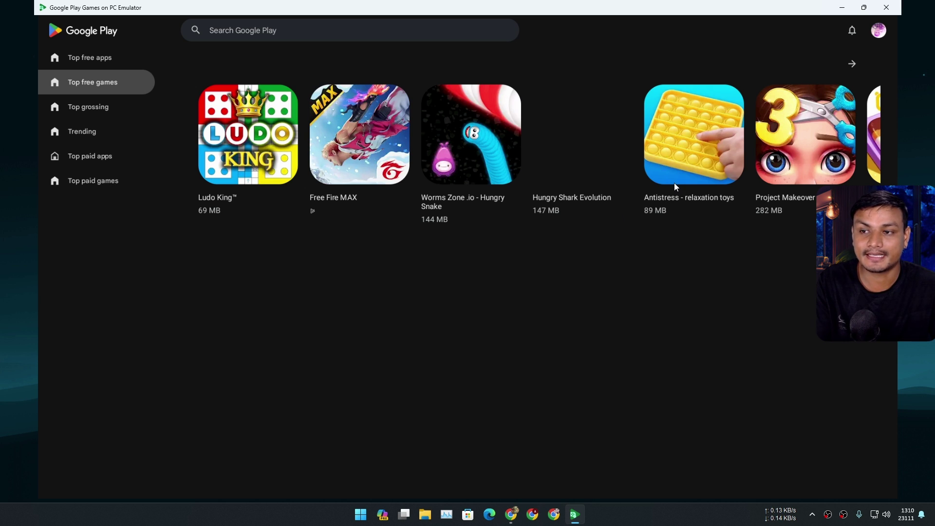
pyautogui.hscroll(5, 675, 167)
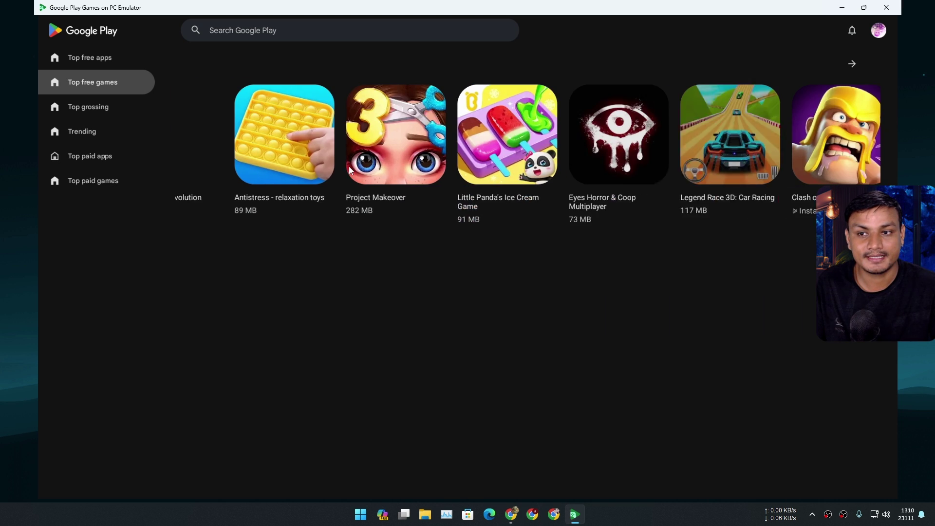
pyautogui.hscroll(4, 716, 170)
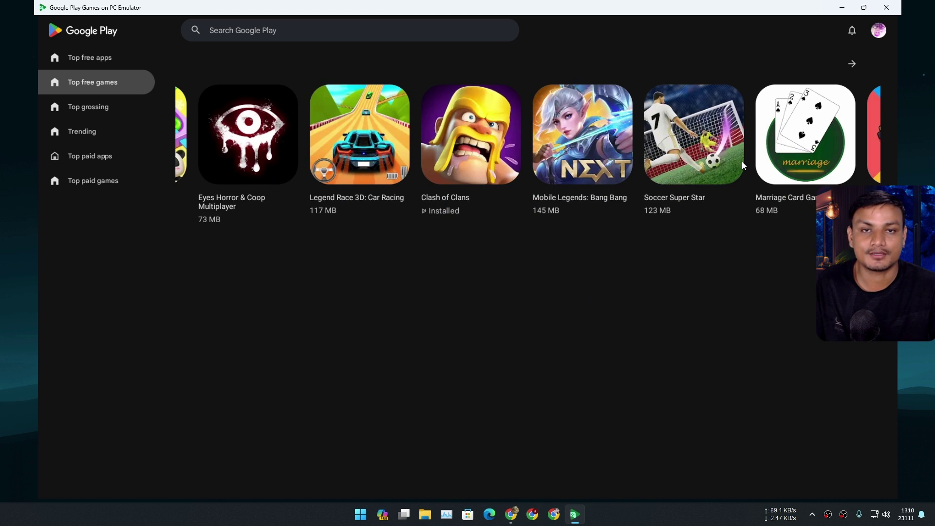
pyautogui.moveTo(741, 161); pyautogui.dragTo(472, 156)
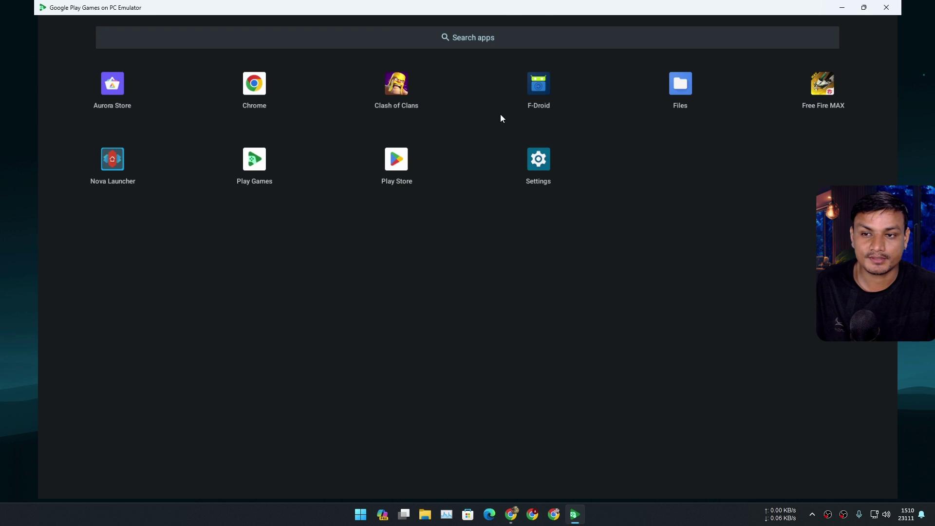
# - Open Nova Launcher in the emulator and scroll through the Developer Emulator guide on developer.android.com
pyautogui.click(119, 165)
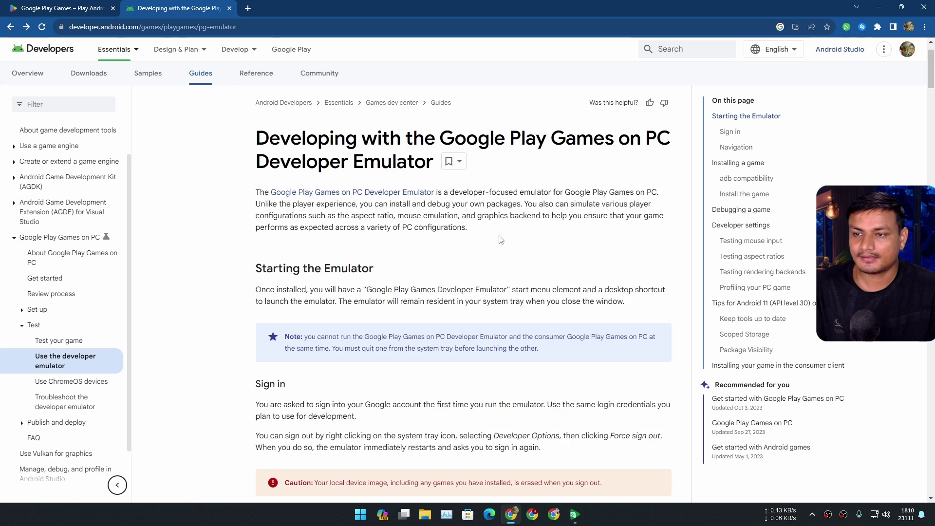
pyautogui.scroll(-10, 453, 245)
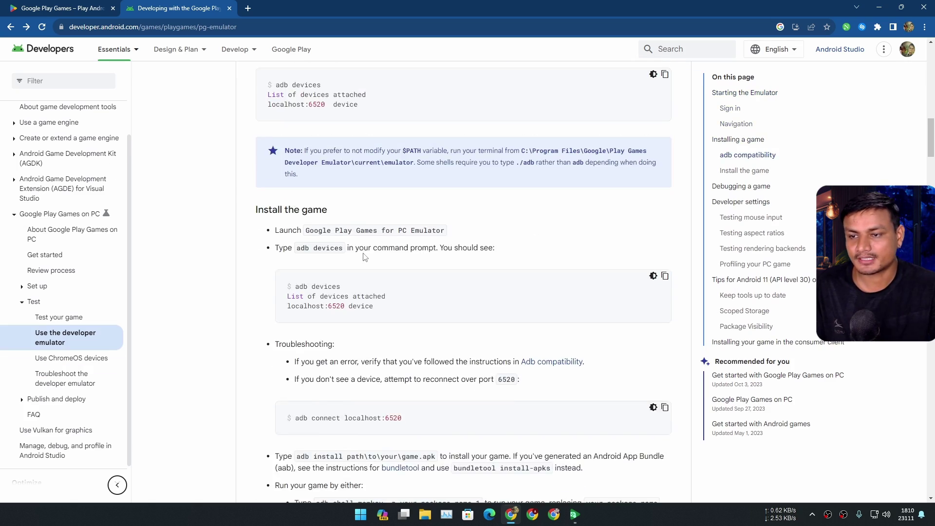
pyautogui.scroll(-20, 365, 257)
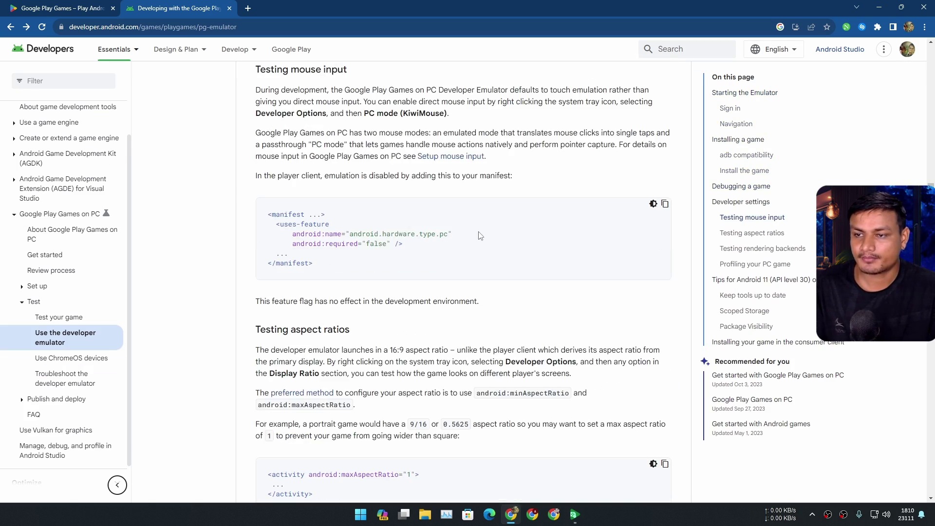
pyautogui.scroll(-6, 480, 236)
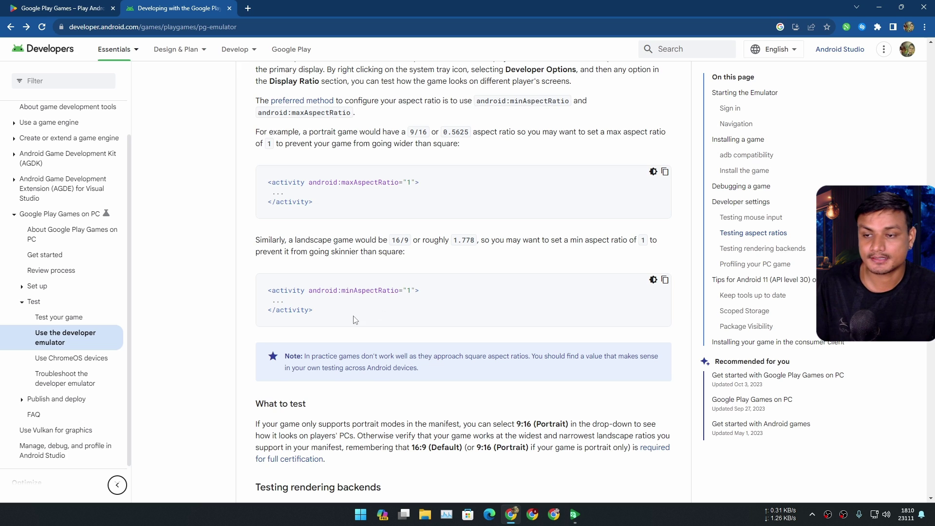
pyautogui.scroll(-3, 435, 271)
pyautogui.scroll(-9, 528, 305)
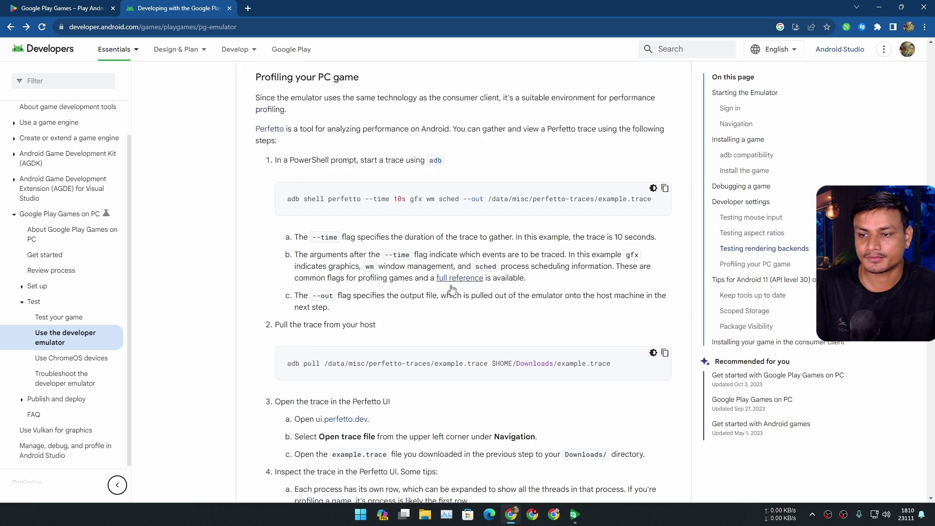
pyautogui.scroll(-17, 462, 324)
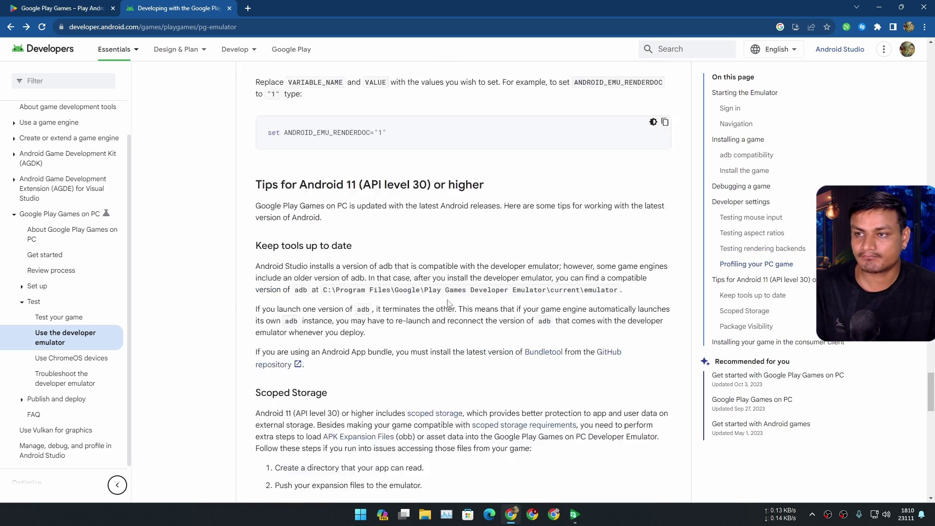
pyautogui.scroll(8, 449, 304)
pyautogui.scroll(20, 446, 299)
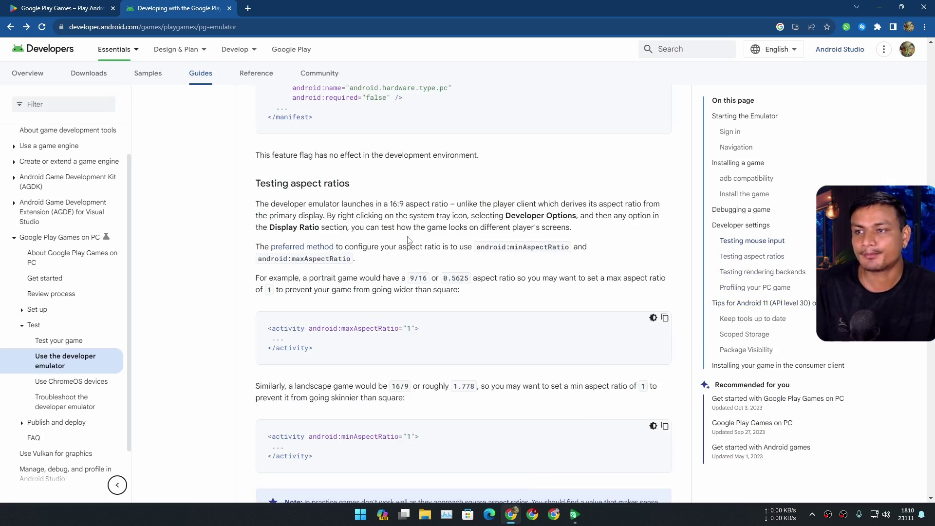
pyautogui.scroll(15, 405, 240)
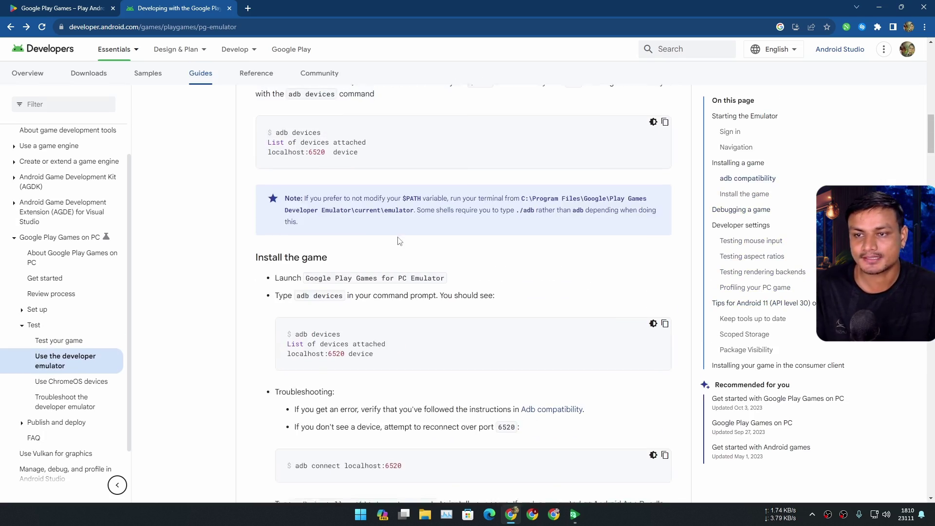
pyautogui.scroll(-20, 400, 242)
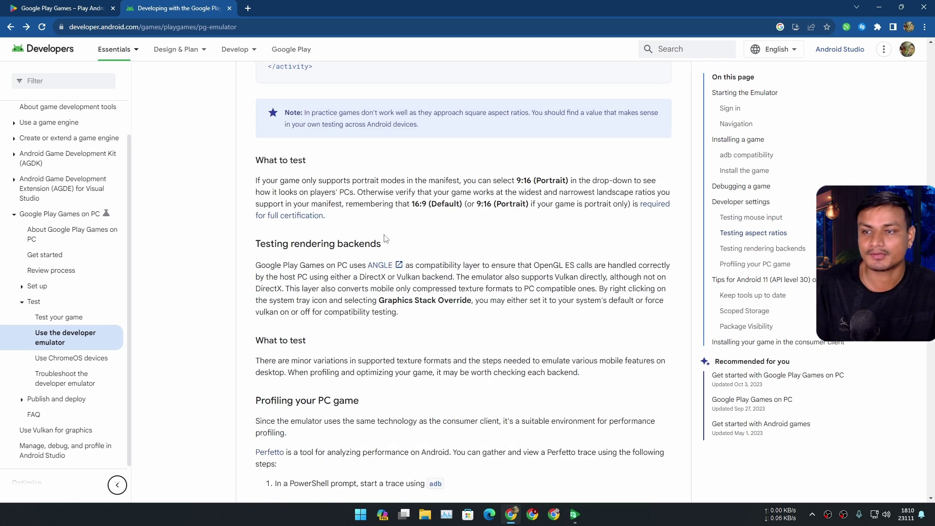
pyautogui.scroll(-11, 385, 239)
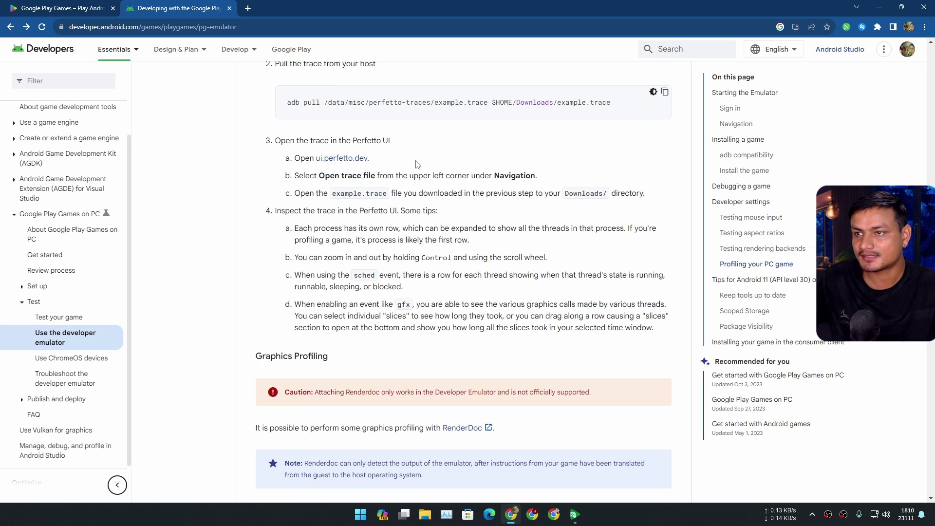
pyautogui.scroll(-10, 416, 163)
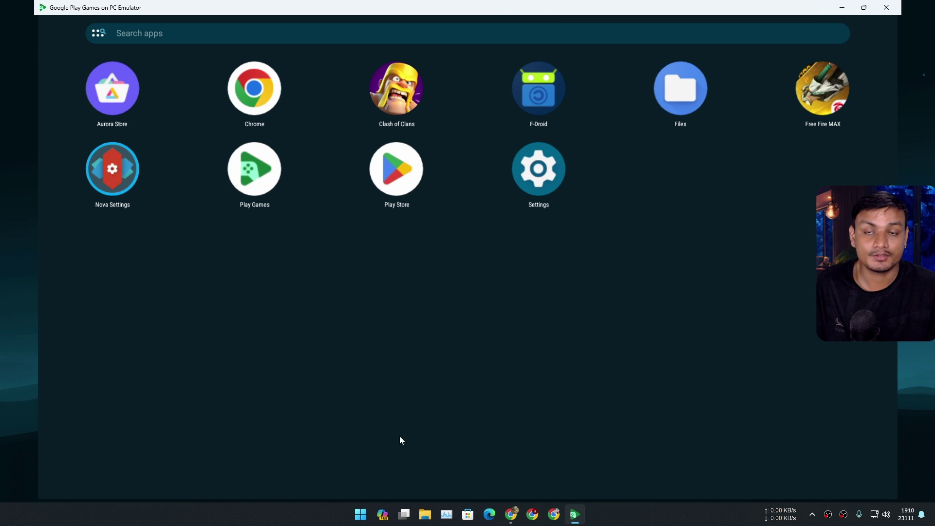
# - Launch Aow Tools from Start and move its window toward the screen centre
pyautogui.click(361, 514)
pyautogui.click(415, 381)
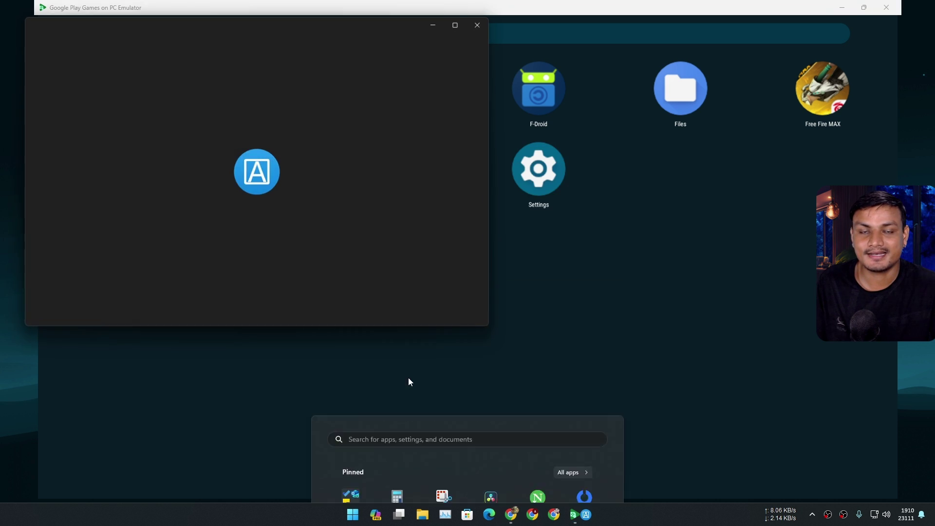
pyautogui.moveTo(320, 22); pyautogui.dragTo(468, 101)
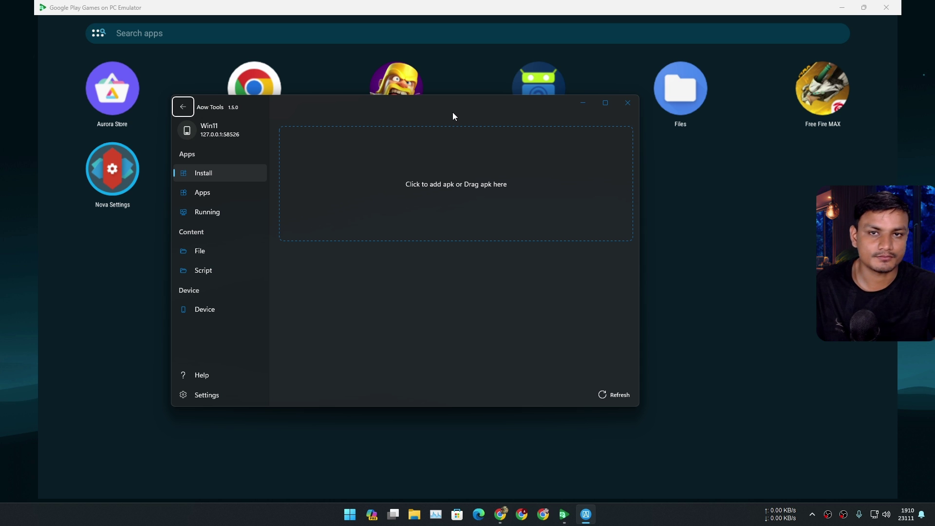
# - Review the Microsoft Store 'wsa' search results, then return to Aow Tools' install page
pyautogui.hotkey('alt', 'Tab')
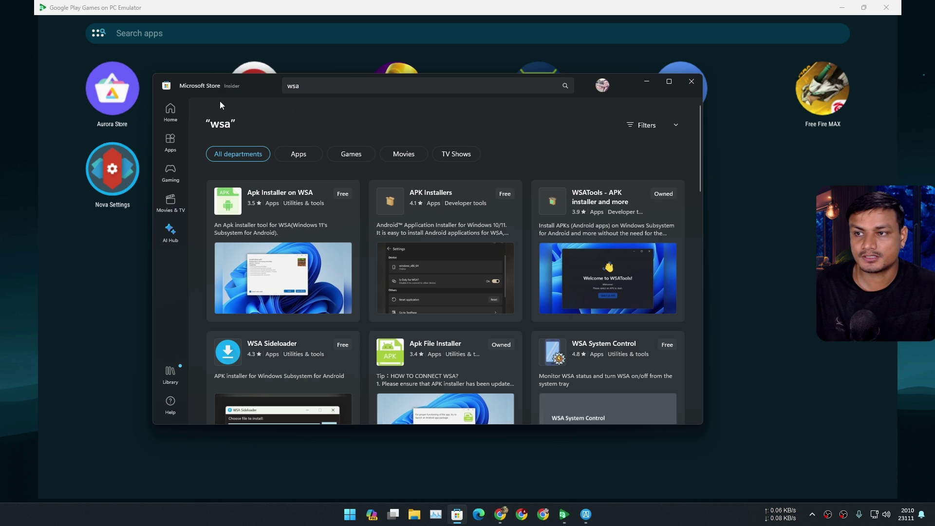
pyautogui.scroll(-3, 437, 254)
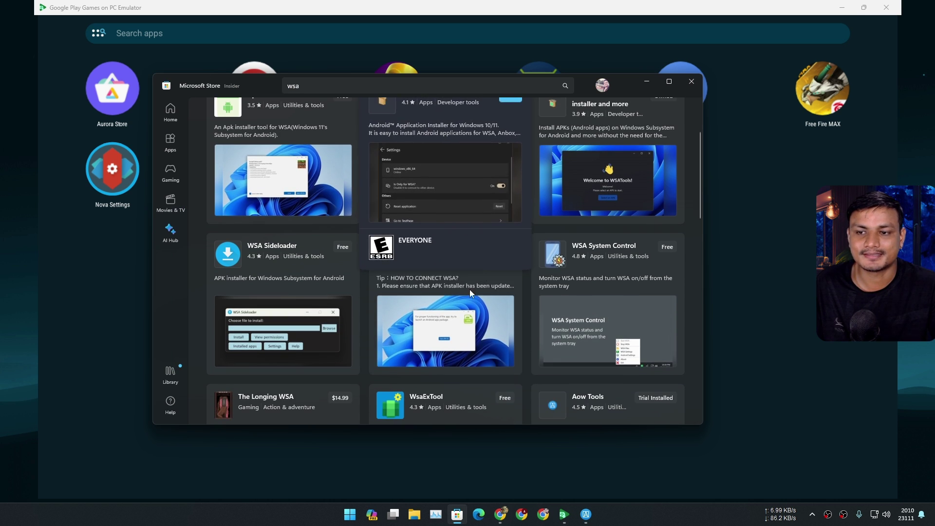
pyautogui.scroll(-2, 542, 266)
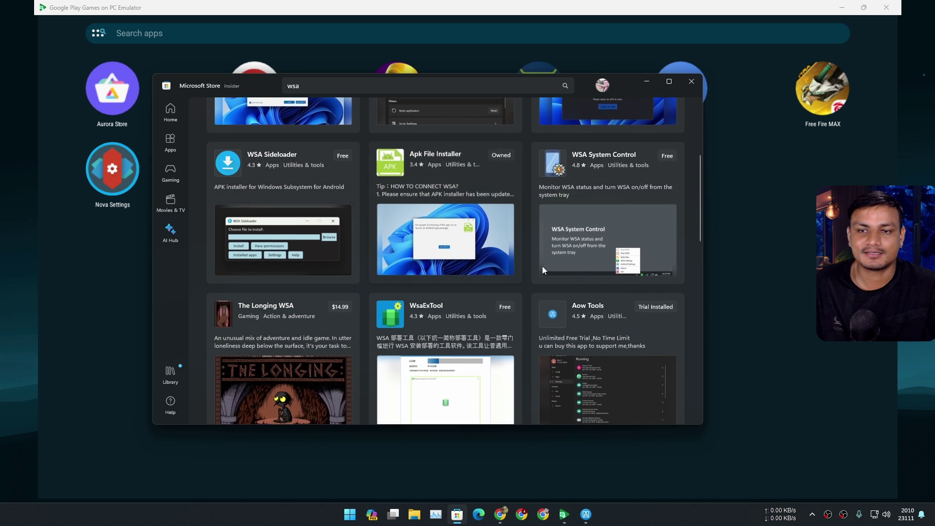
pyautogui.scroll(5, 584, 261)
pyautogui.hotkey('alt', 'Tab')
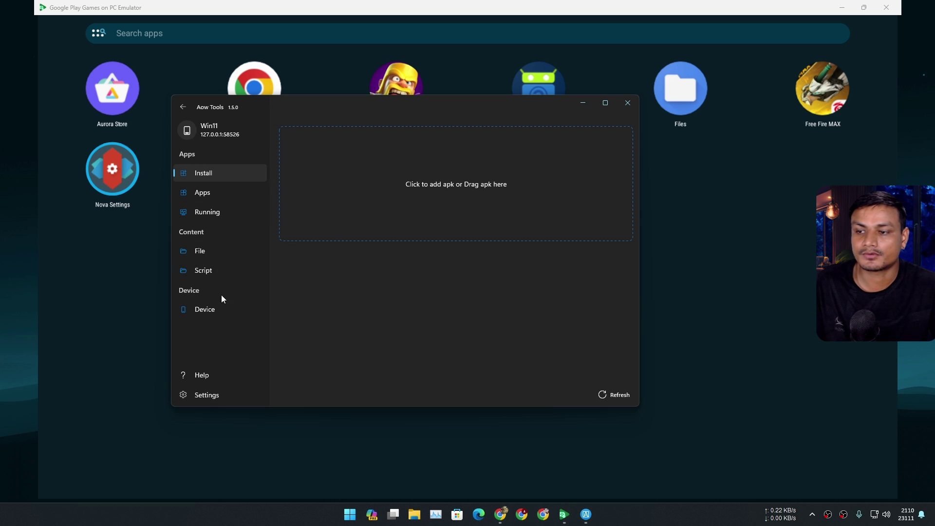
# - Select the vsoc_kiwi_x86_64 device at localhost:6520 as Aow Tools' target
pyautogui.click(194, 309)
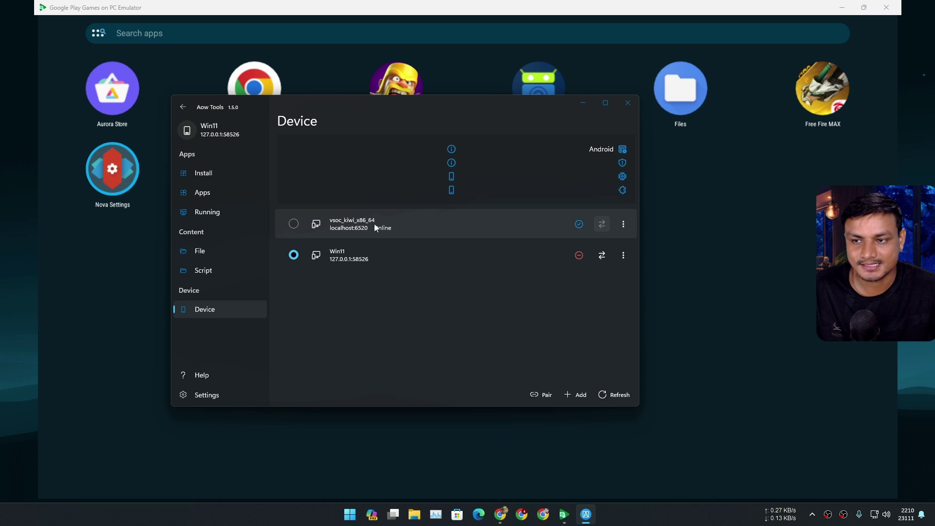
pyautogui.click(293, 225)
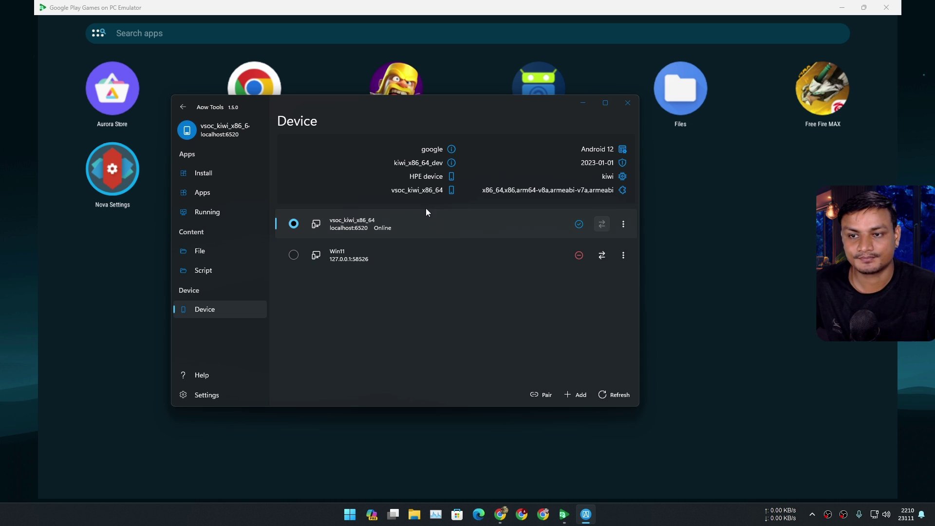
# - Install the Facebook APK by dragging it from Downloads into Aow Tools, then minimize Explorer
pyautogui.click(221, 174)
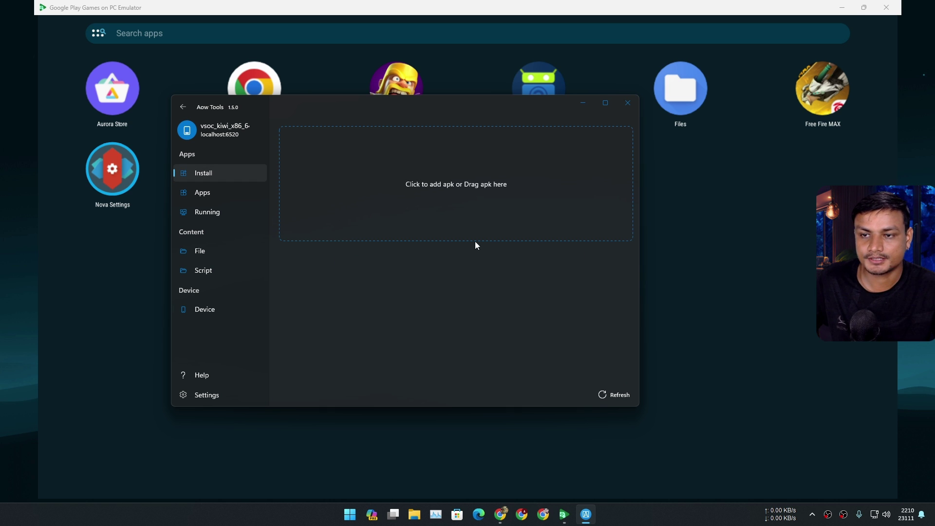
pyautogui.click(390, 164)
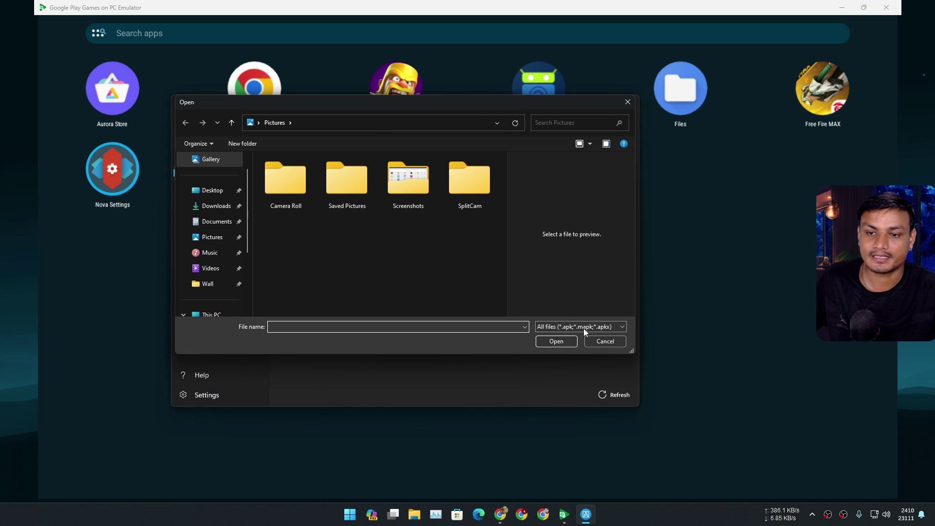
pyautogui.click(604, 341)
pyautogui.press('super+e')
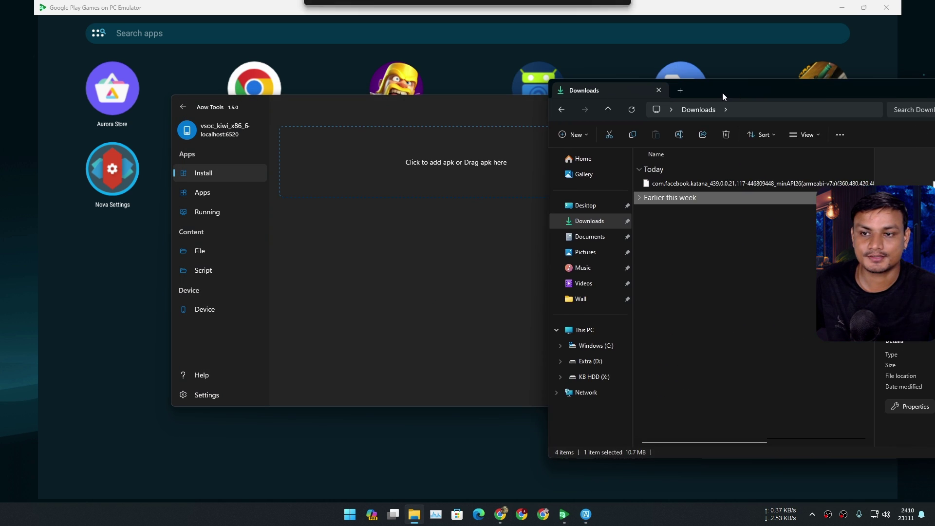
pyautogui.moveTo(706, 183); pyautogui.dragTo(355, 167)
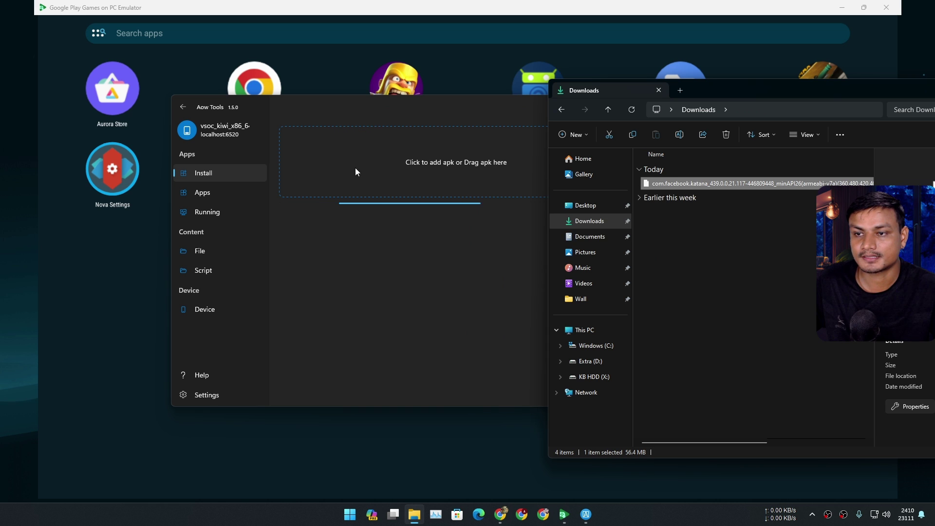
pyautogui.moveTo(879, 88); pyautogui.dragTo(726, 89)
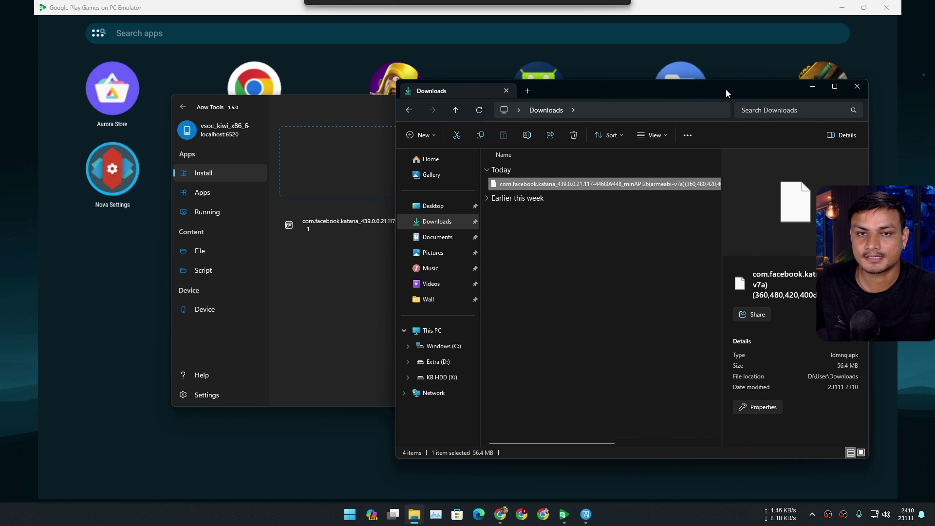
pyautogui.click(813, 88)
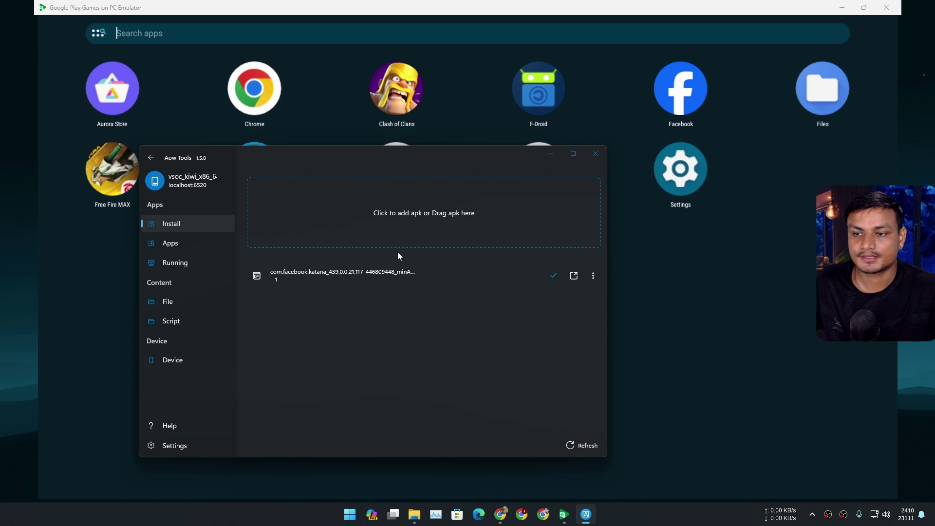
# - Open the sideloaded Facebook app in the emulator, then close Aow Tools
pyautogui.click(552, 156)
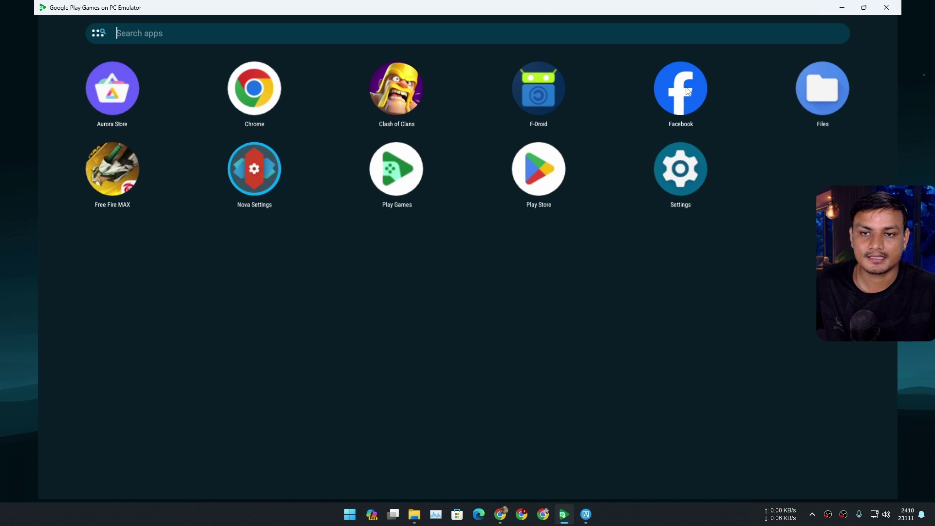
pyautogui.click(676, 90)
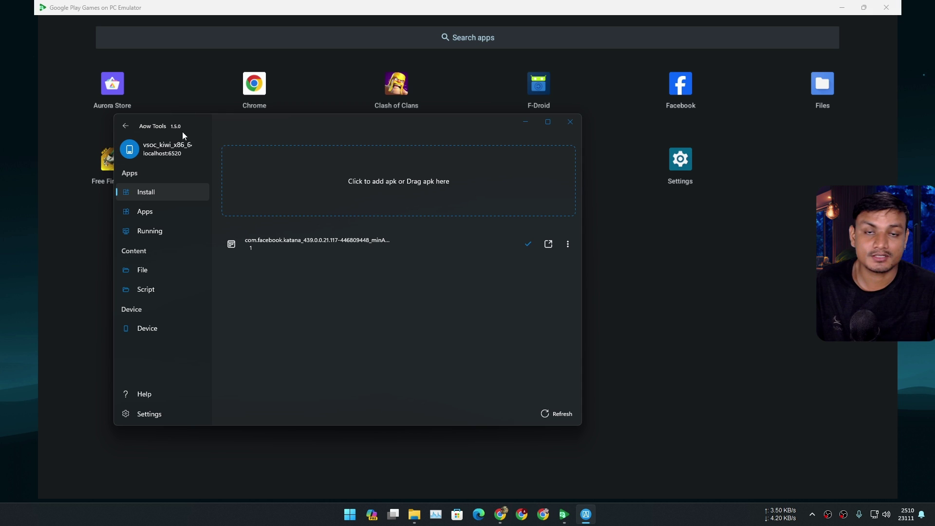
pyautogui.moveTo(252, 127); pyautogui.dragTo(282, 128)
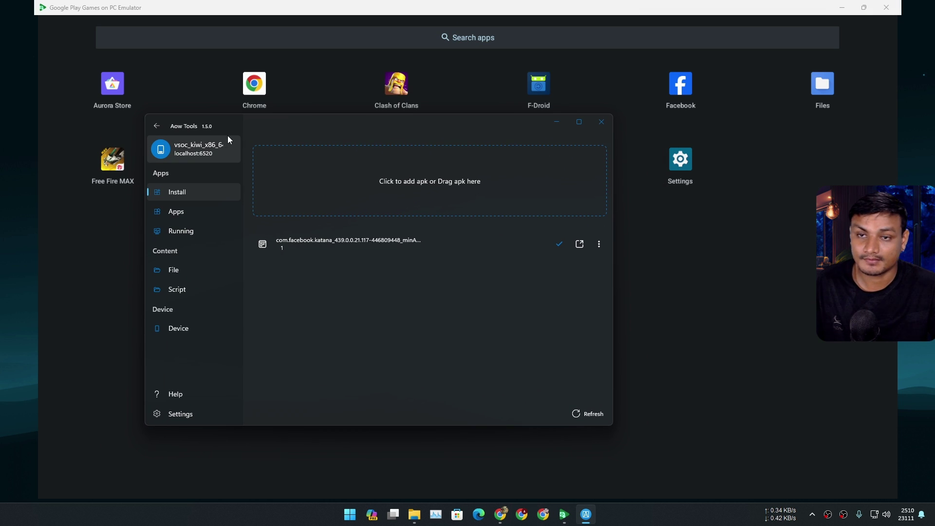
pyautogui.click(602, 123)
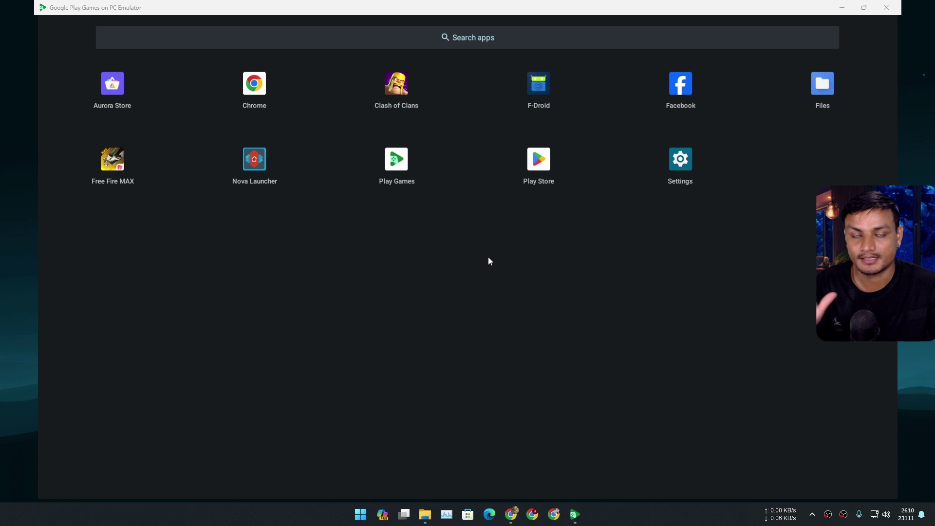
pyautogui.moveTo(512, 122); pyautogui.dragTo(537, 88)
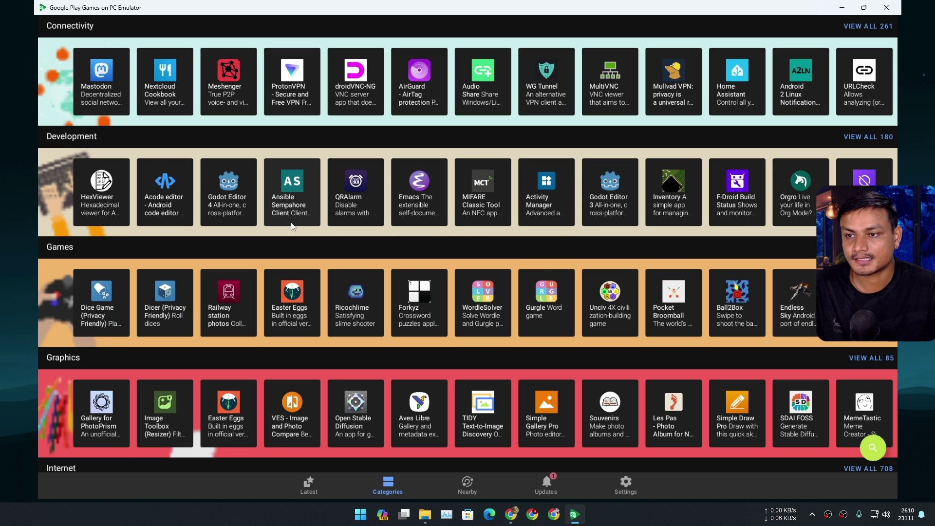
pyautogui.click(422, 198)
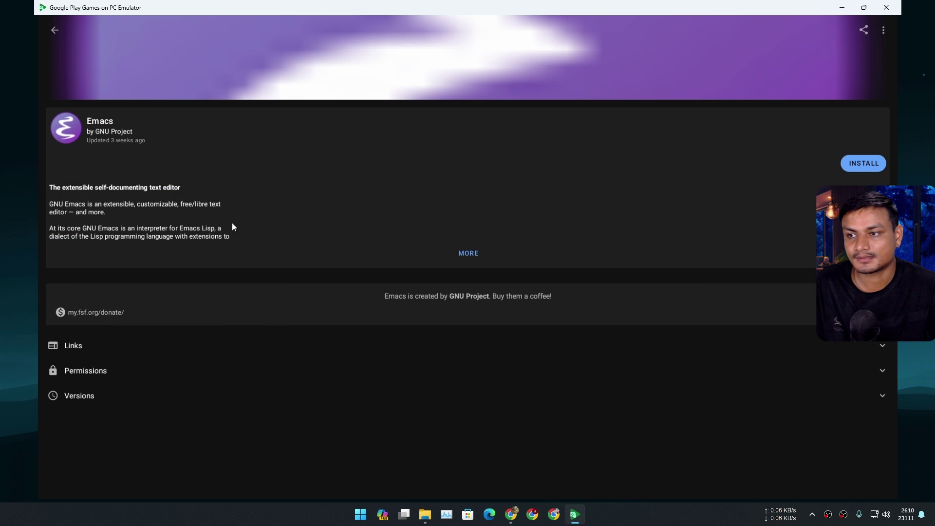
pyautogui.click(864, 163)
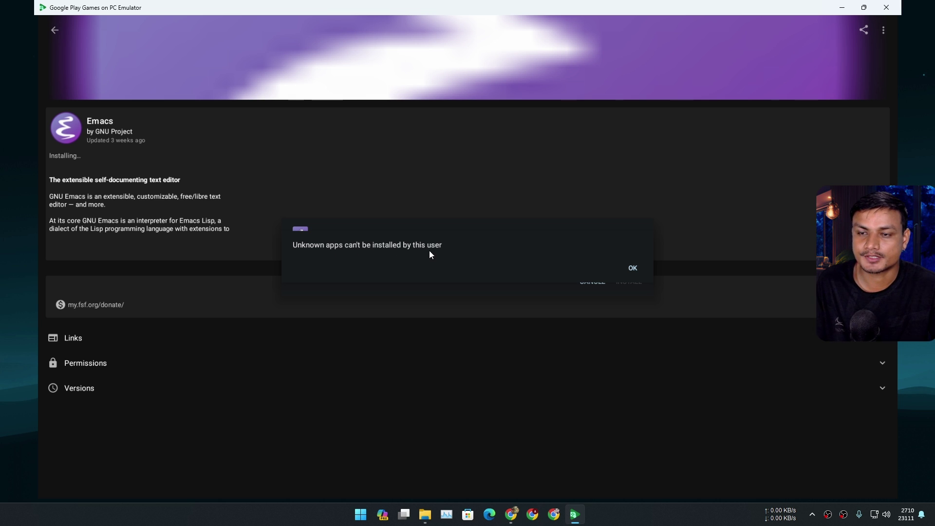
pyautogui.click(632, 268)
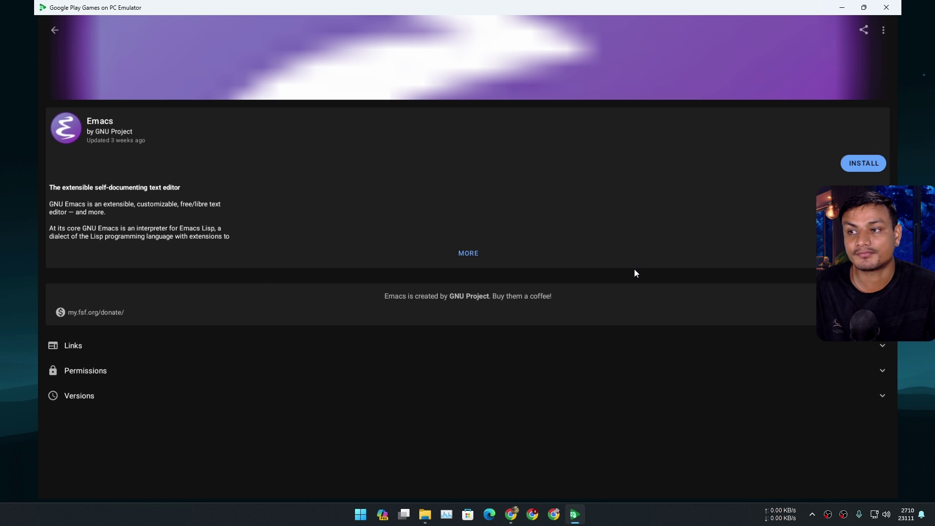
pyautogui.click(850, 165)
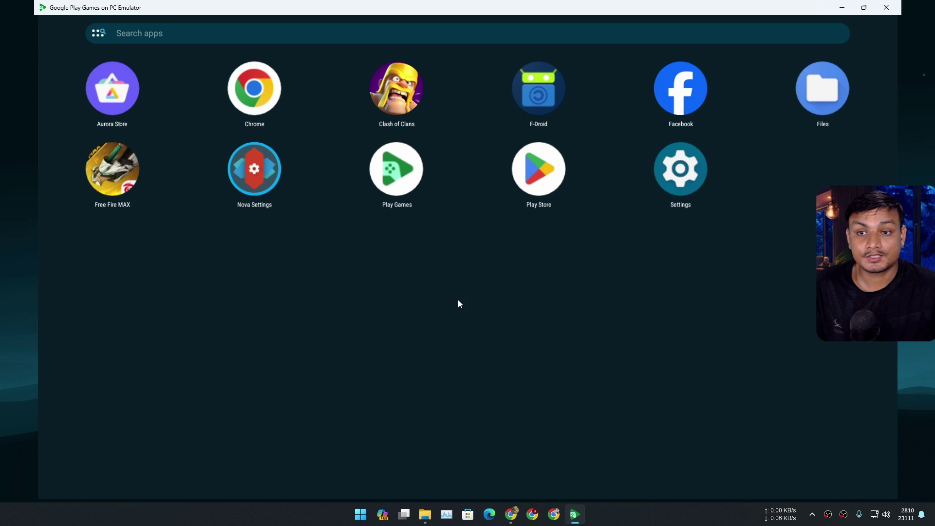
# - Start downloading Free Fire MAX from Play Store's Top free games, then make the emulator full screen
pyautogui.click(547, 171)
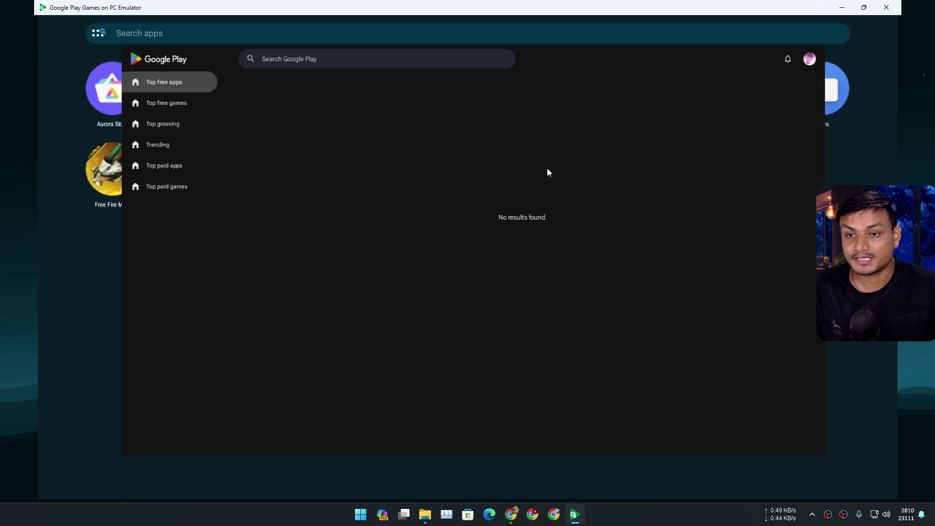
pyautogui.click(113, 87)
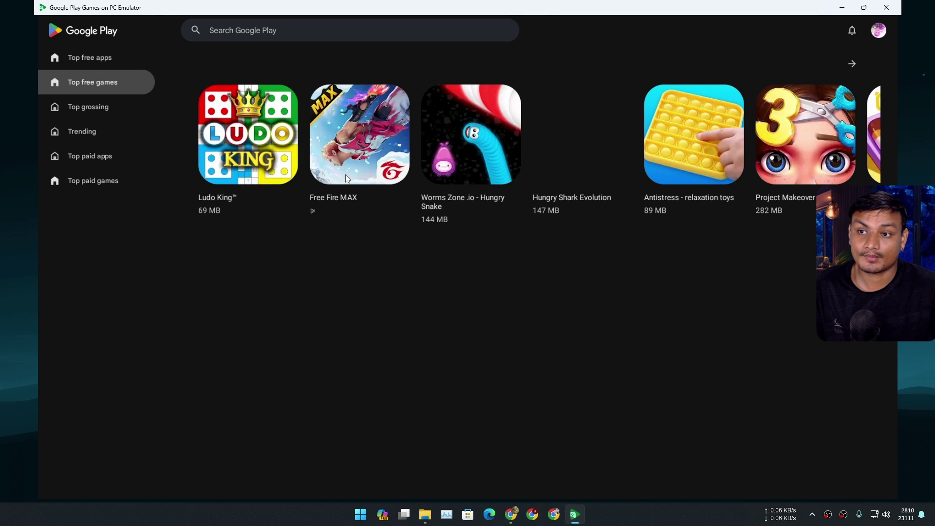
pyautogui.click(355, 145)
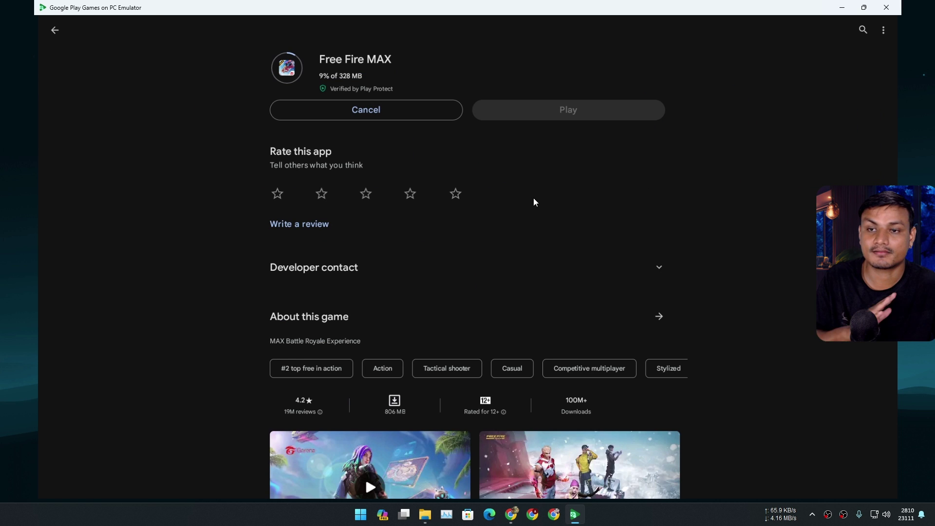
pyautogui.click(54, 30)
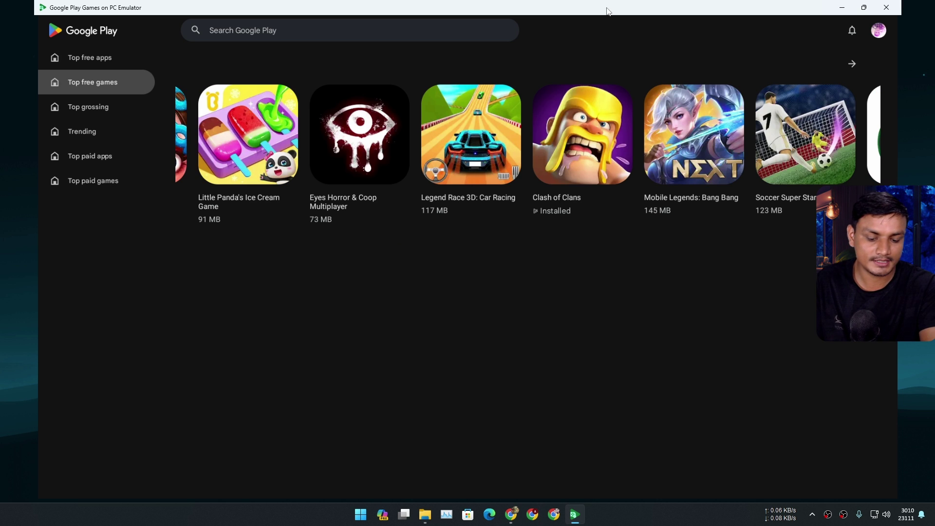
pyautogui.press('F11')
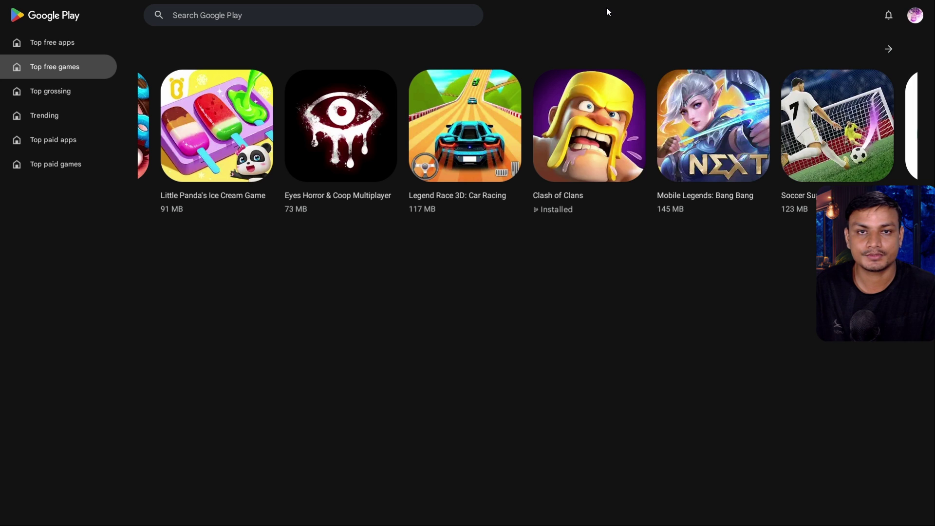
pyautogui.hscroll(-2, 541, 138)
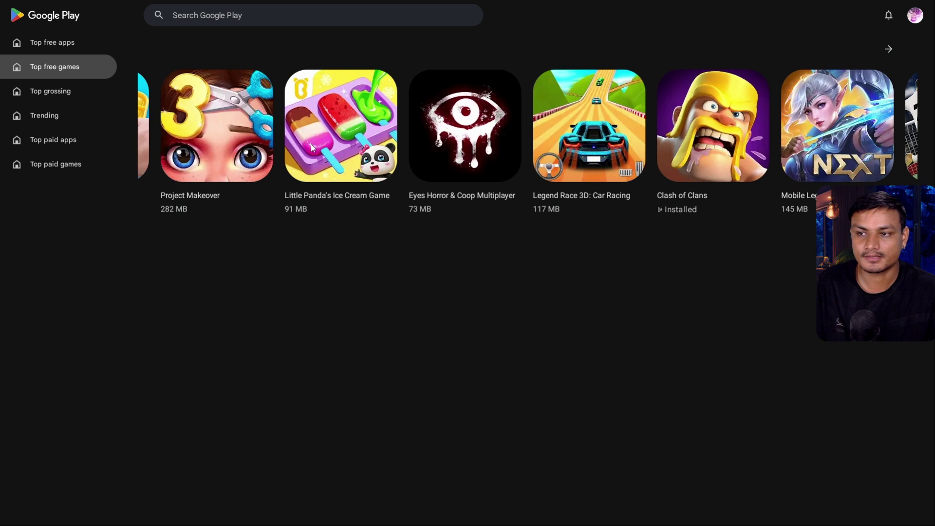
# - Launch the installed Free Fire MAX and run the character across the map with W
pyautogui.hscroll(-5, 312, 147)
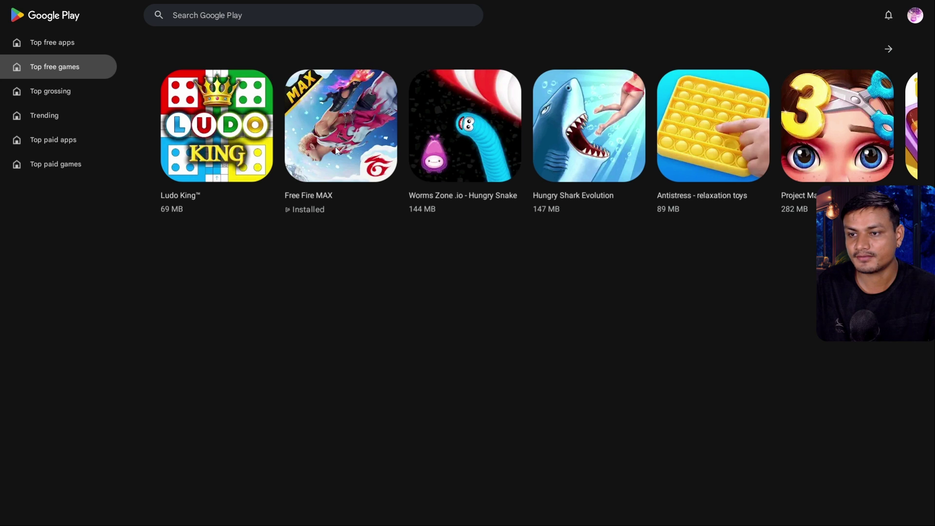
pyautogui.click(340, 136)
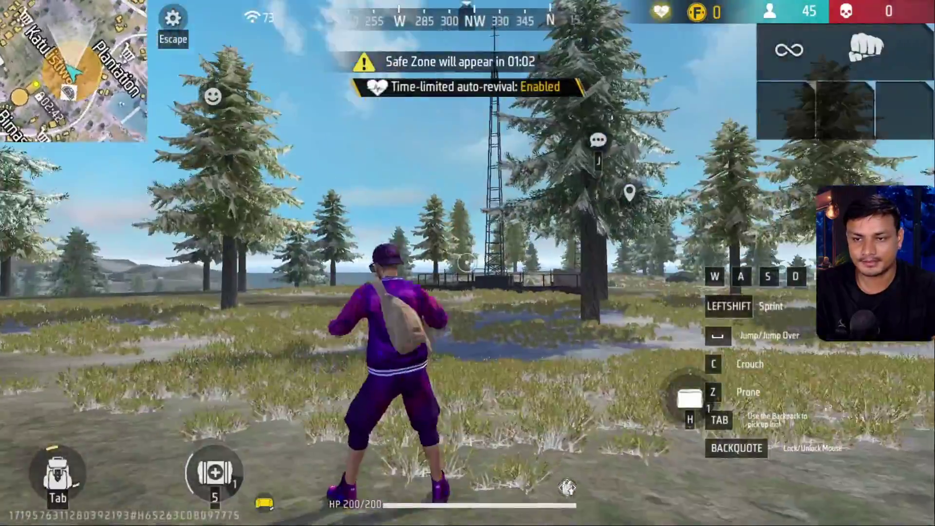
pyautogui.press('w')
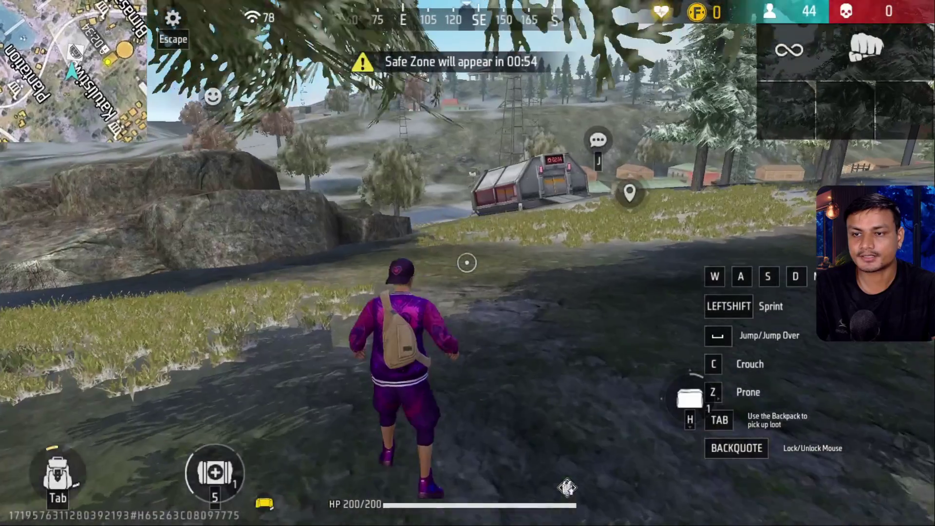
# - Open Task Manager over the match, rank processes by CPU, then resume moving in-game
pyautogui.press('super')
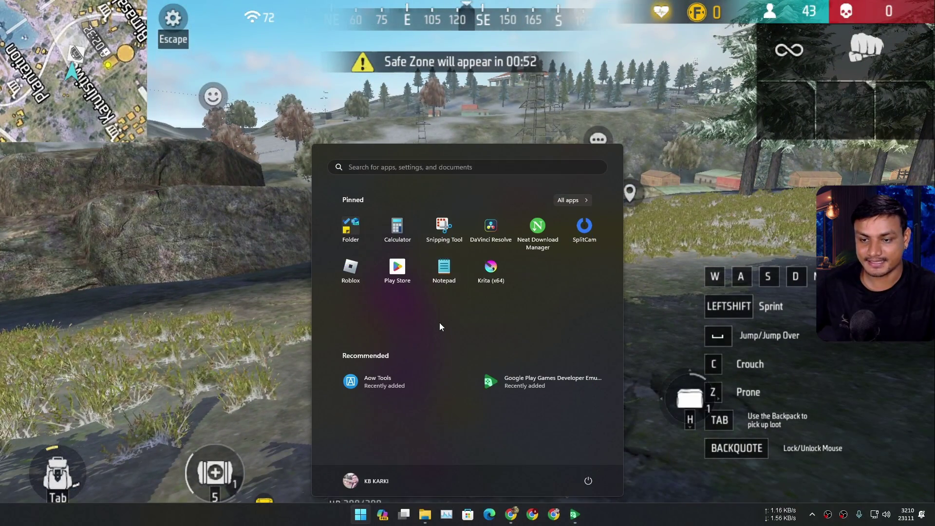
pyautogui.hotkey('ctrl', 'shift', 'Escape')
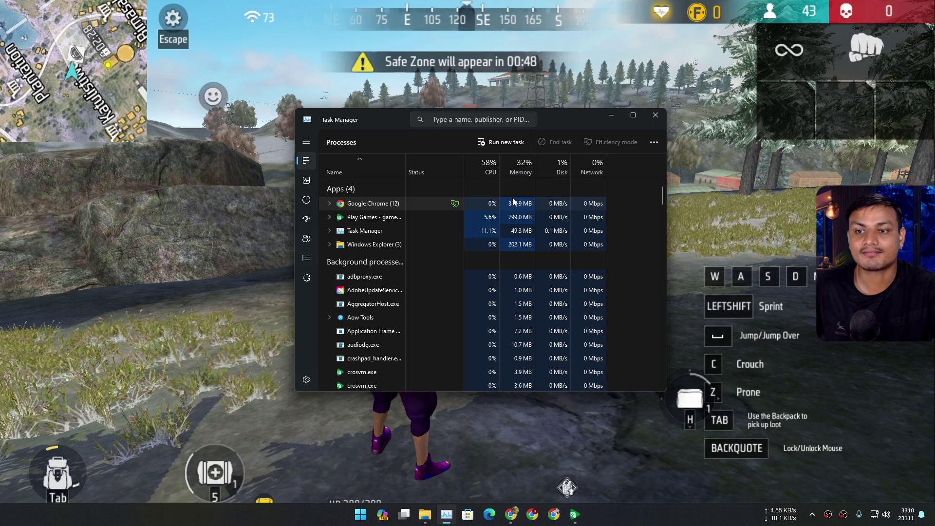
pyautogui.click(488, 166)
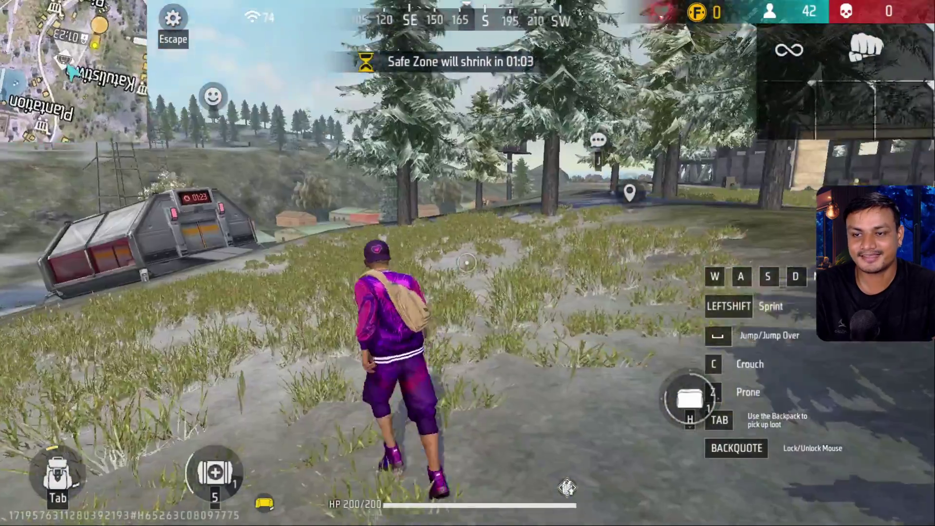
pyautogui.press('w')
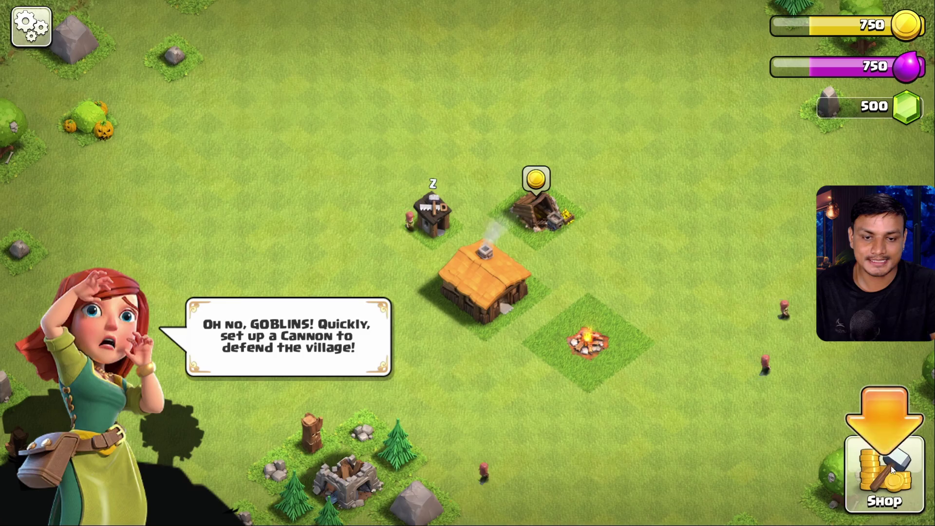
# - Build a Level 1 cannon beside the town hall, finishing it instantly with a gem
pyautogui.click(892, 470)
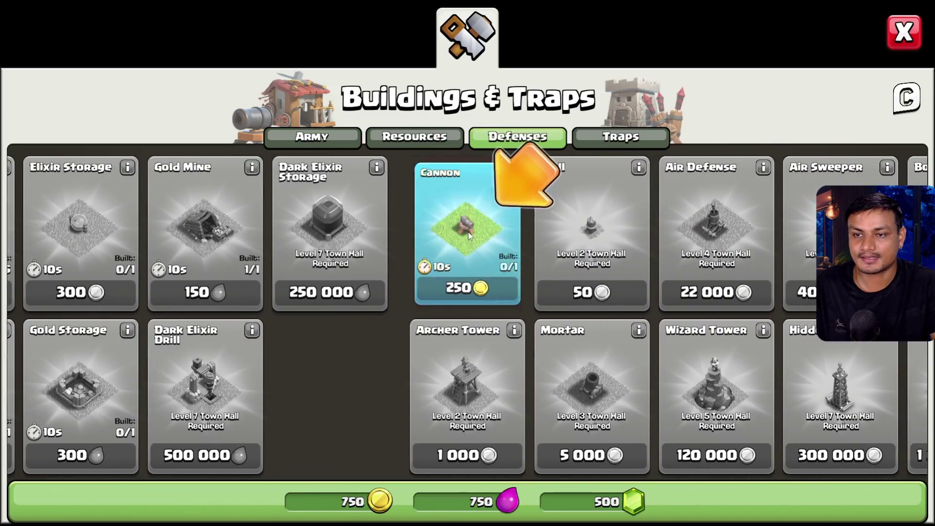
pyautogui.click(468, 232)
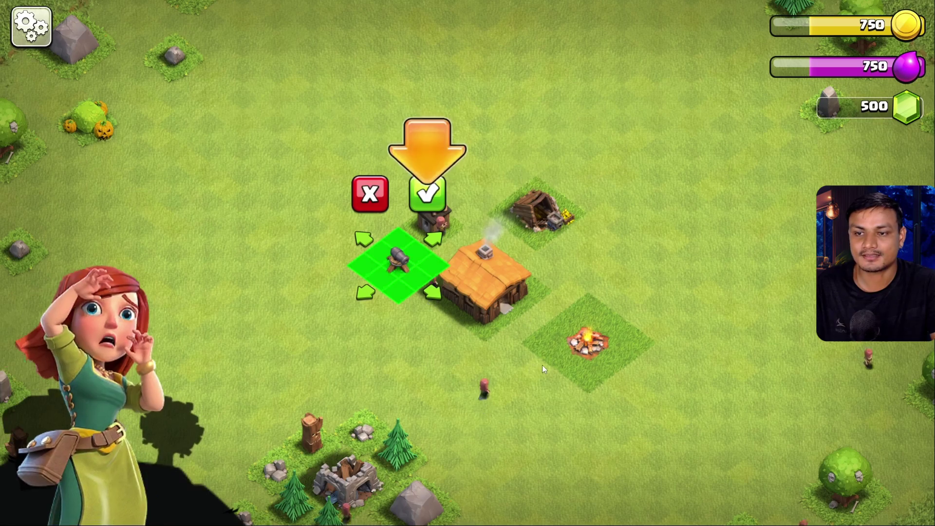
pyautogui.click(428, 191)
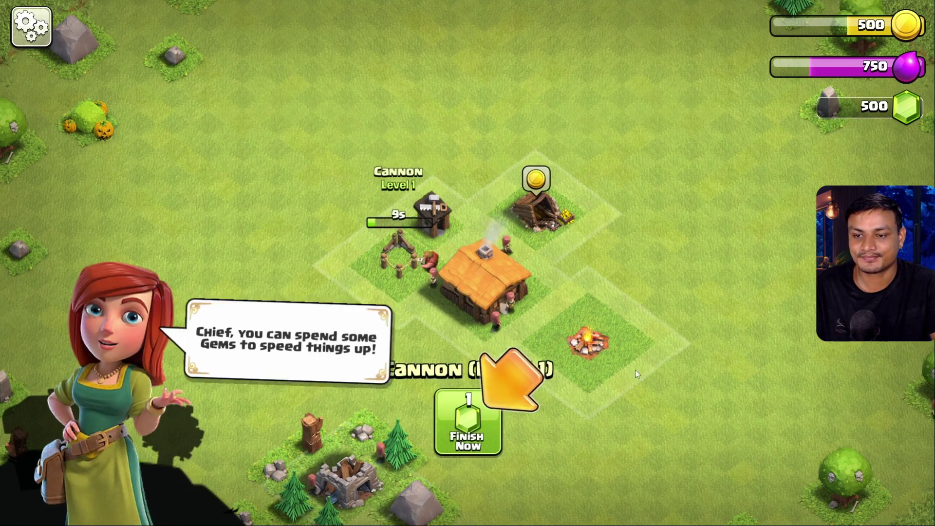
pyautogui.click(469, 421)
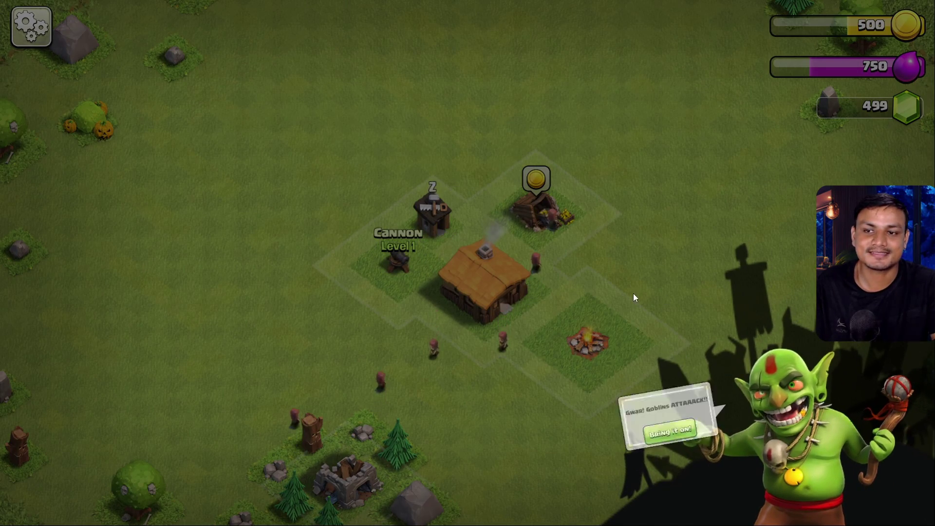
# - Accept the goblin challenge and deploy five wizards into the goblin base
pyautogui.click(608, 440)
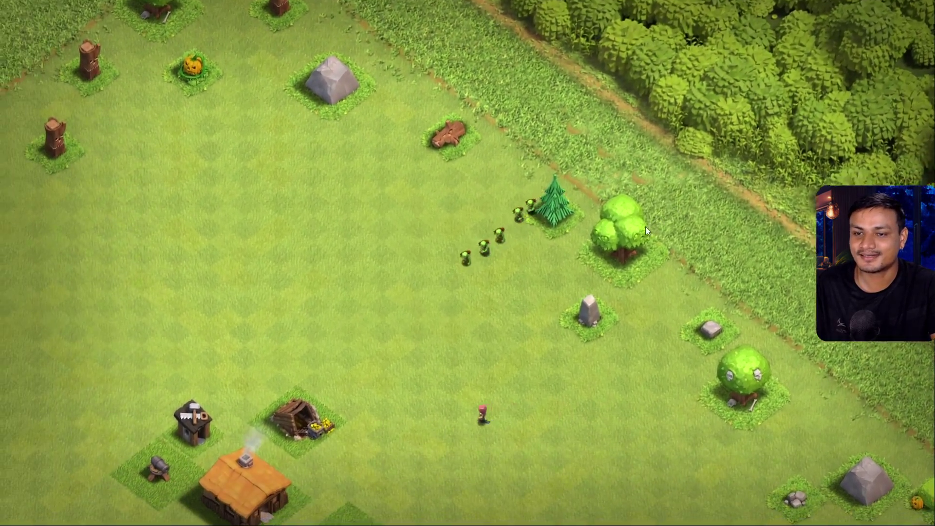
pyautogui.click(355, 244)
pyautogui.click(392, 275)
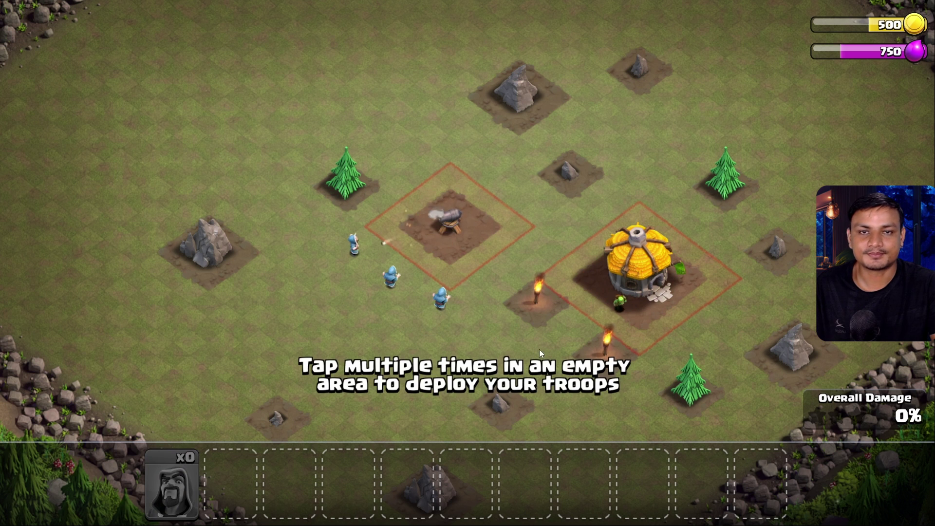
pyautogui.click(441, 297)
pyautogui.click(385, 312)
pyautogui.click(346, 262)
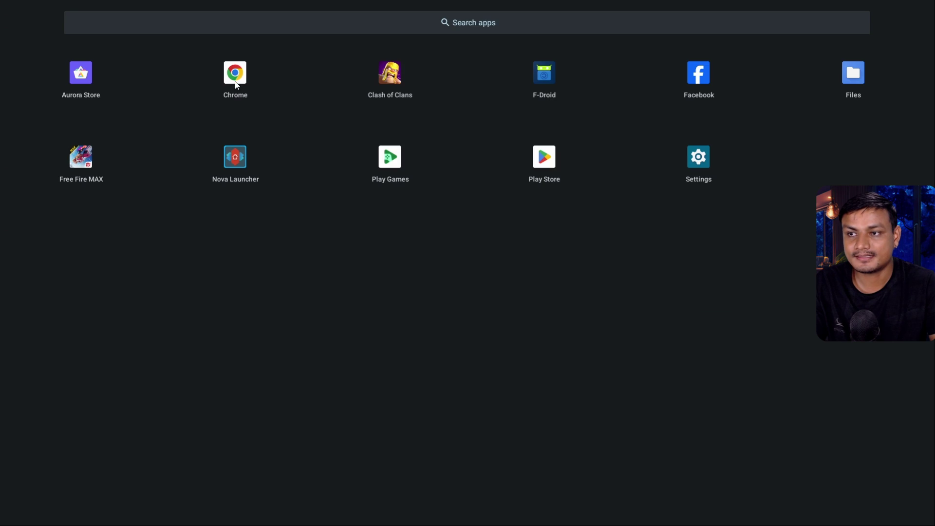
# - Leave the game for Chrome, then close it and bring up the full app list
pyautogui.click(234, 75)
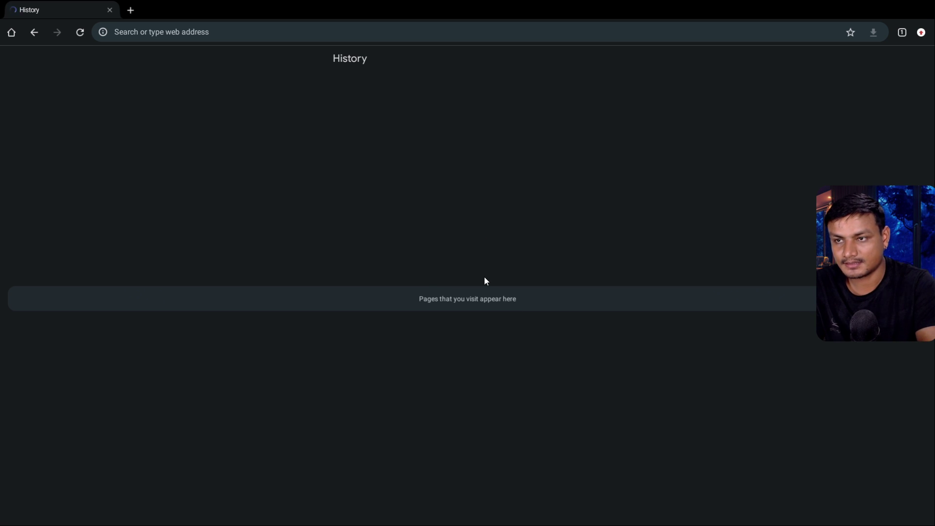
pyautogui.press('Escape')
pyautogui.moveTo(484, 277); pyautogui.dragTo(478, 134)
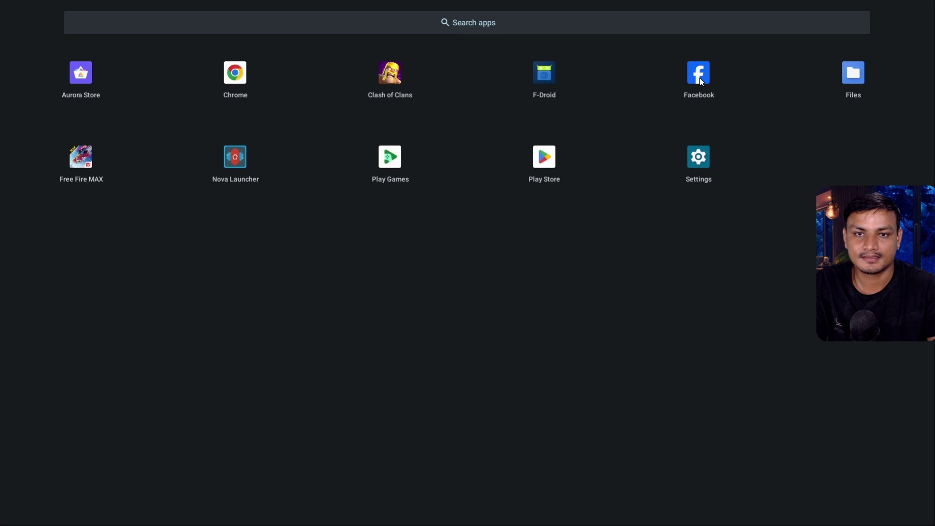
# - Look at the empty Downloads folder in Files, then close it and reopen the app list
pyautogui.click(865, 79)
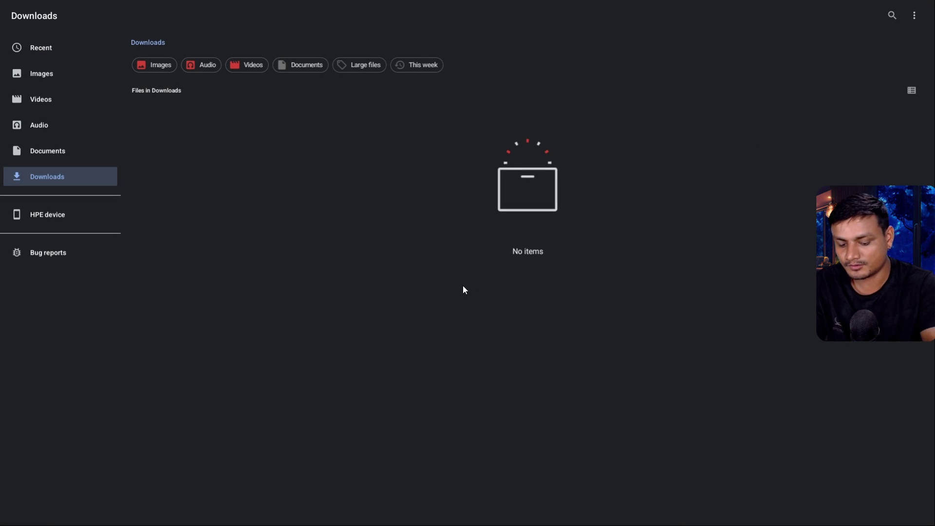
pyautogui.press('Escape')
pyautogui.moveTo(463, 285); pyautogui.dragTo(395, 242)
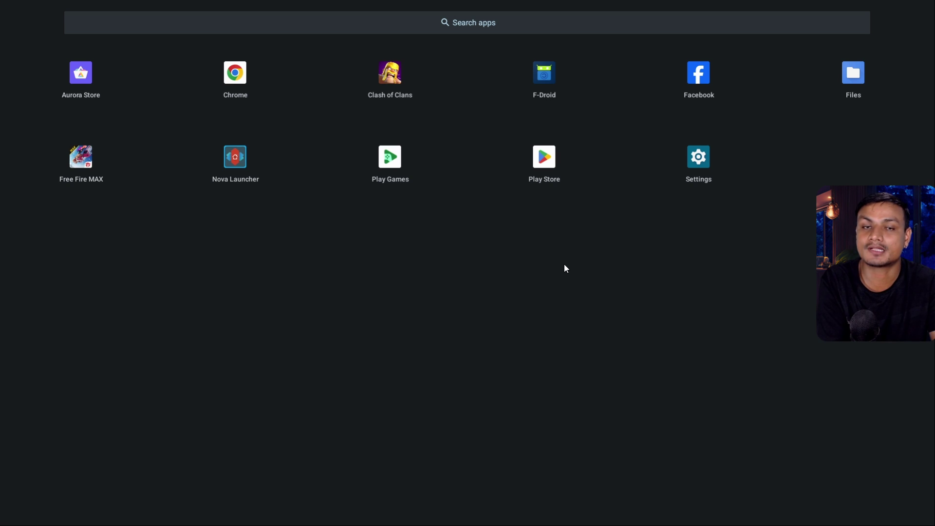
# - Exit full screen, open Task Manager, move it aside, and sort processes by CPU descending
pyautogui.press('F11')
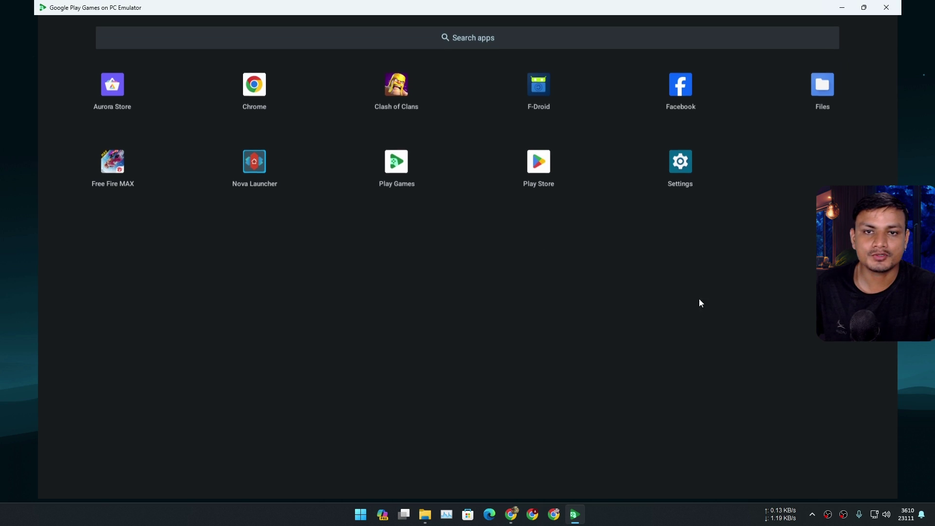
pyautogui.click(451, 515)
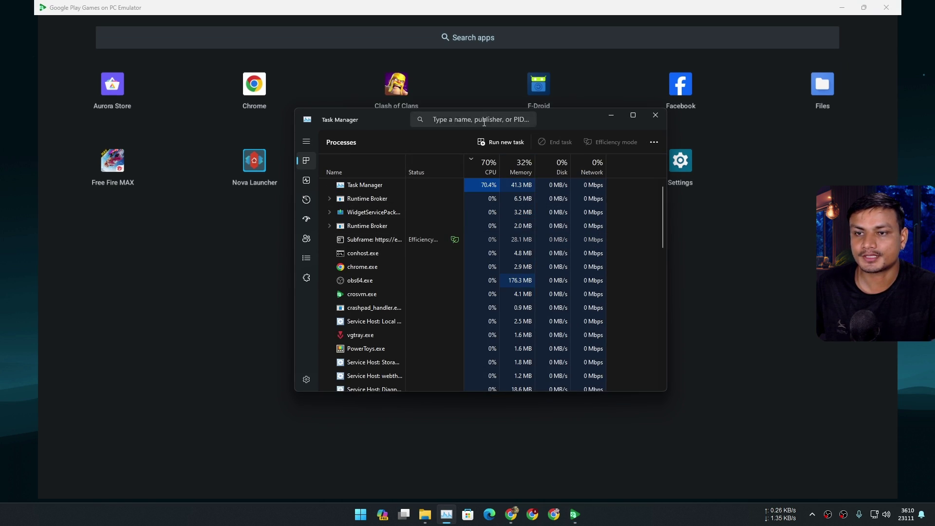
pyautogui.moveTo(569, 115); pyautogui.dragTo(498, 110)
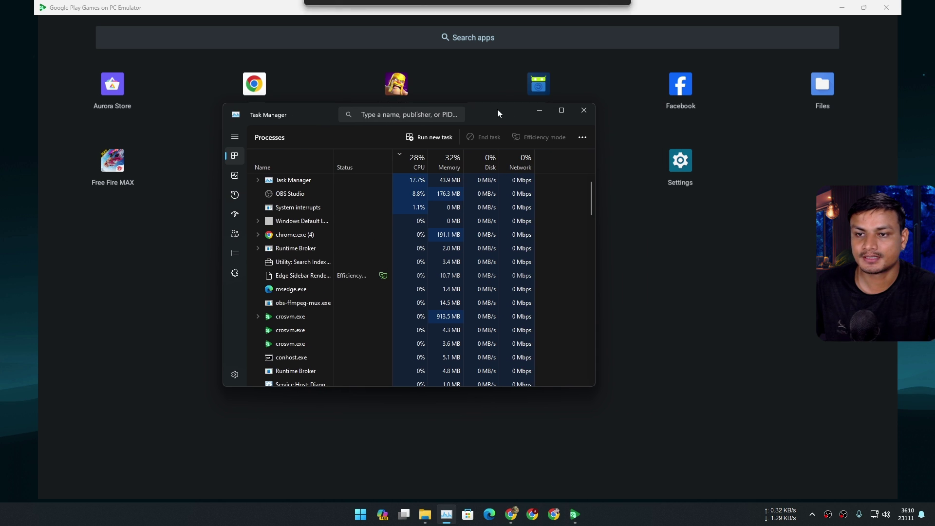
pyautogui.click(412, 160)
pyautogui.click(411, 159)
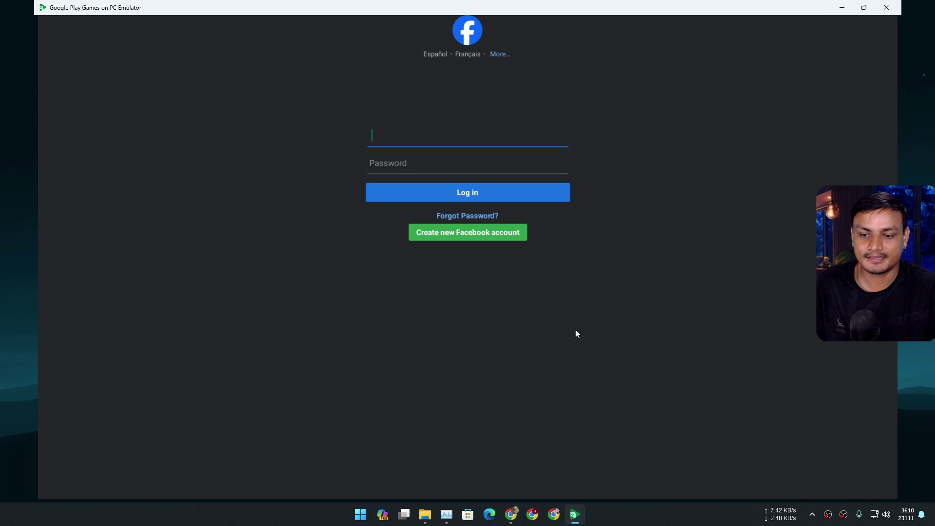
# - Switch to the Chrome docs and back to the emulator, then close Task Manager
pyautogui.click(511, 515)
pyautogui.click(512, 515)
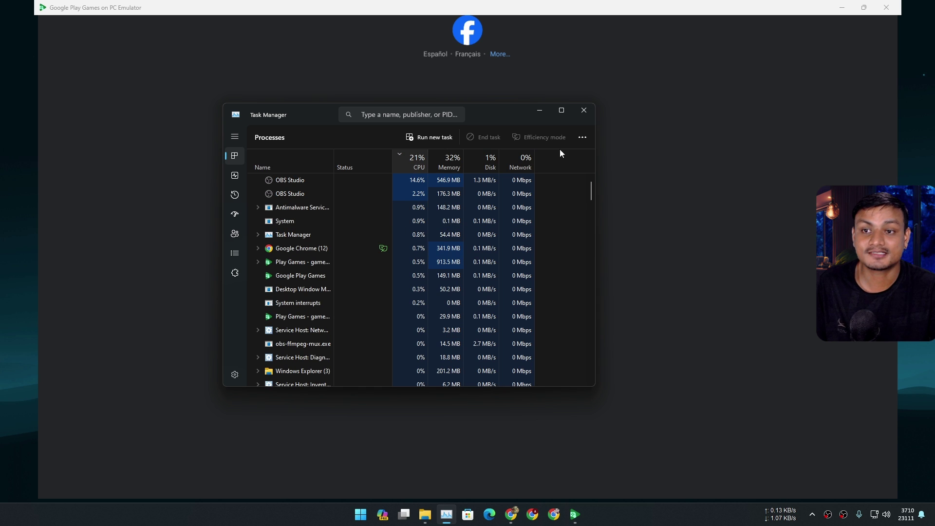
pyautogui.click(583, 110)
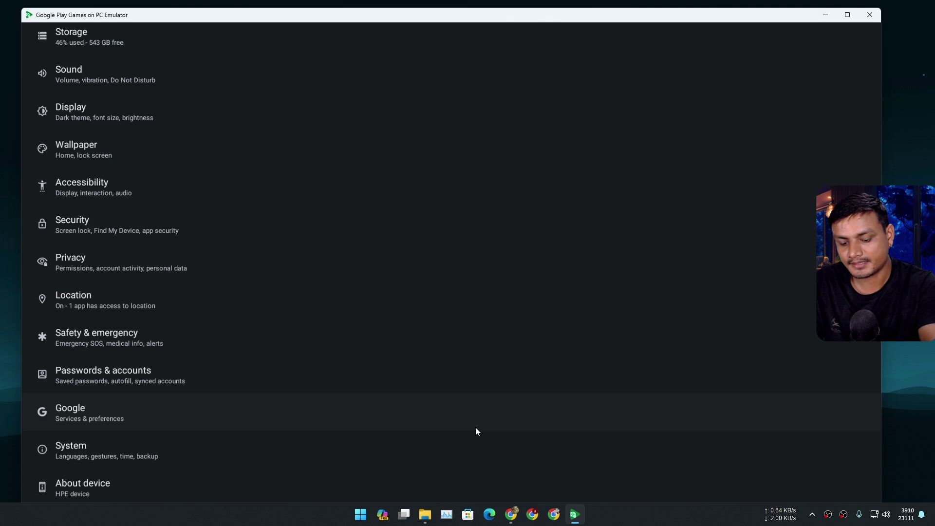
# - Launch Free Fire MAX from the full app list and use a healing item in the match
pyautogui.scroll(1, 475, 427)
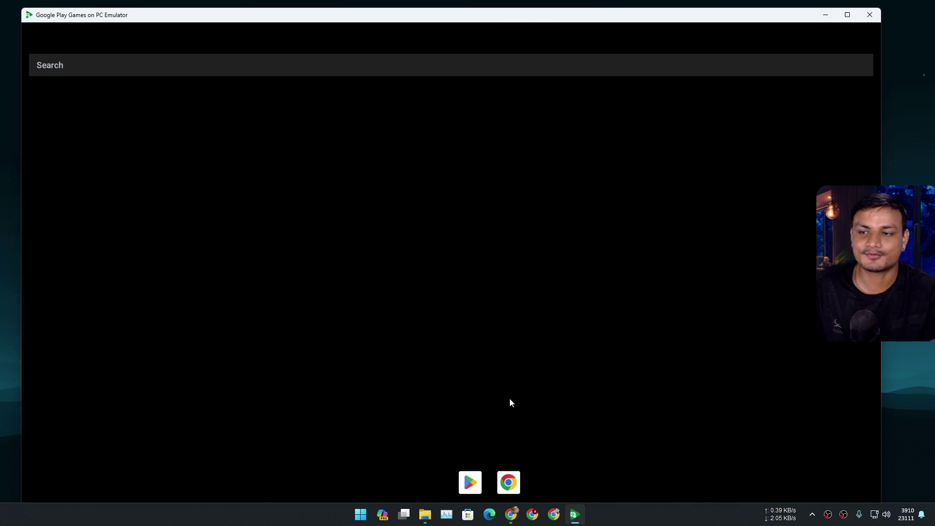
pyautogui.moveTo(510, 402); pyautogui.dragTo(460, 243)
pyautogui.click(115, 187)
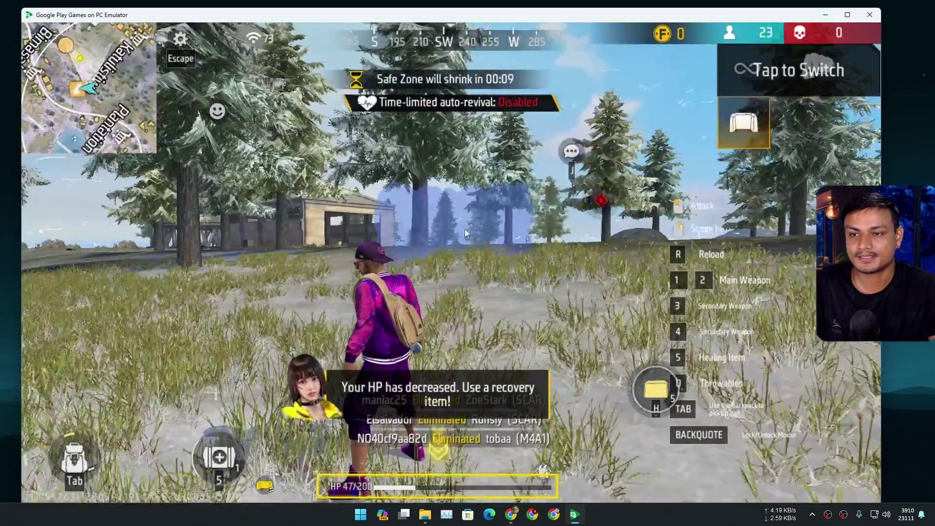
pyautogui.press('5')
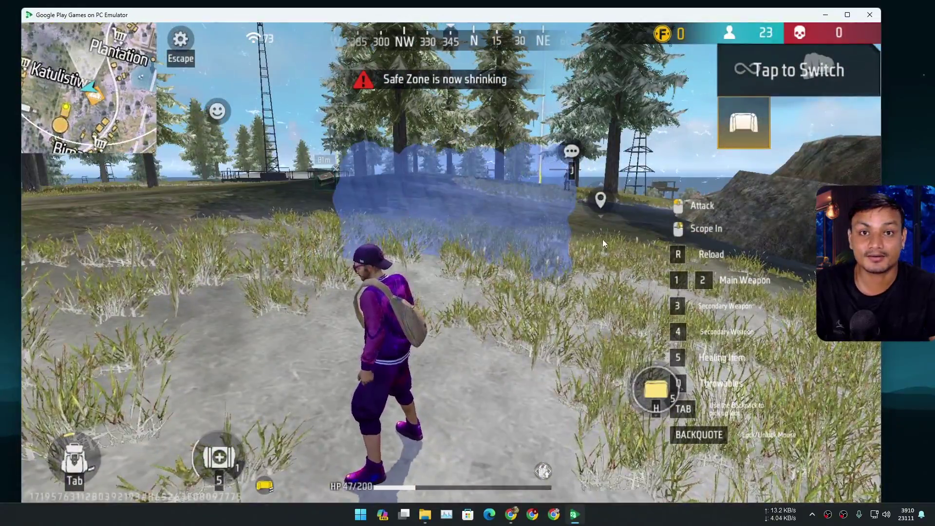
# - Check the game's CPU load in Task Manager, sorted with the heaviest users on top
pyautogui.press('super')
pyautogui.click(447, 514)
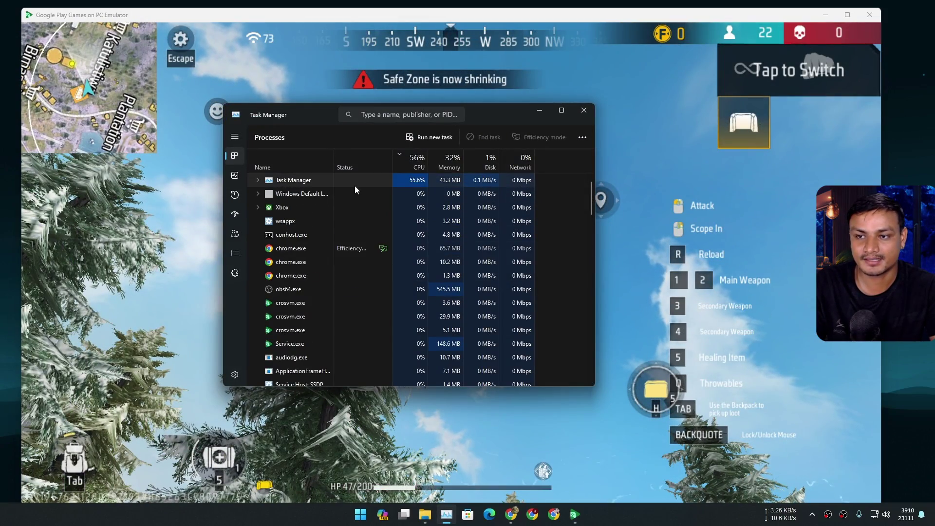
pyautogui.click(414, 157)
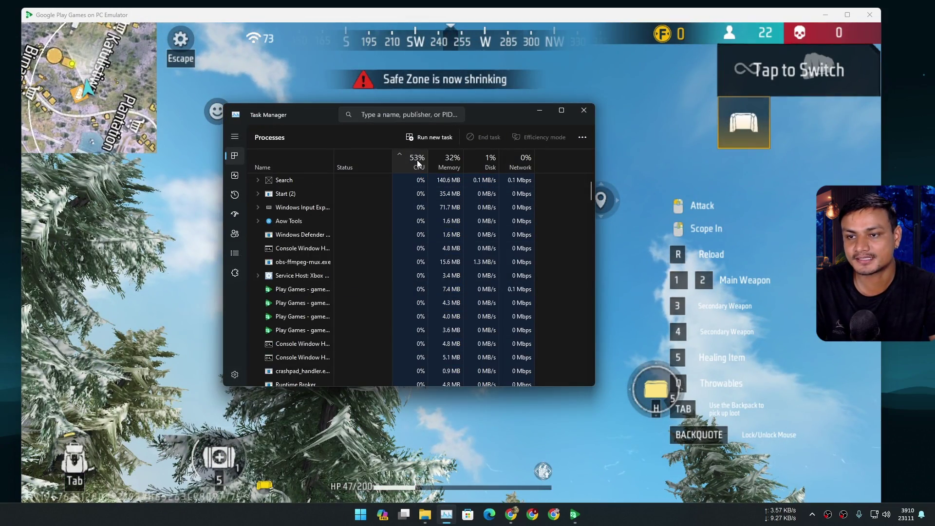
pyautogui.click(421, 168)
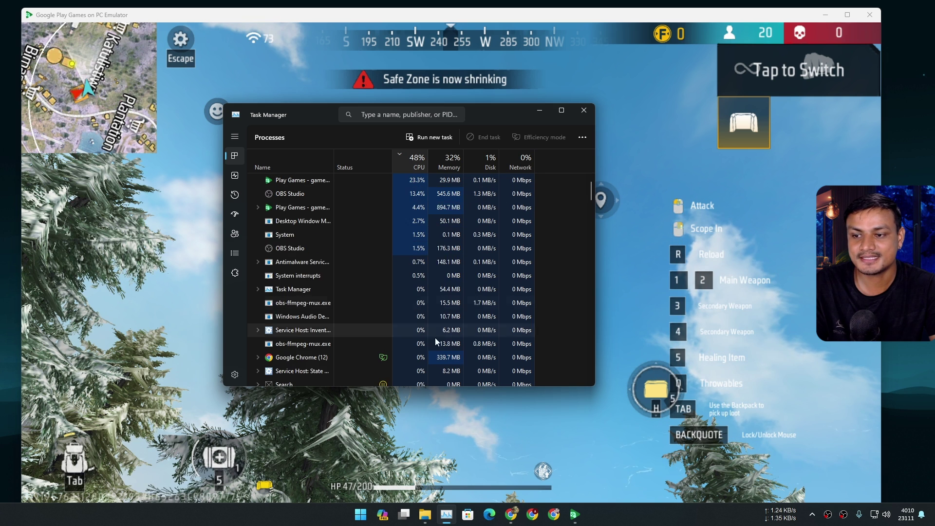
pyautogui.scroll(-5, 438, 329)
pyautogui.scroll(-3, 438, 328)
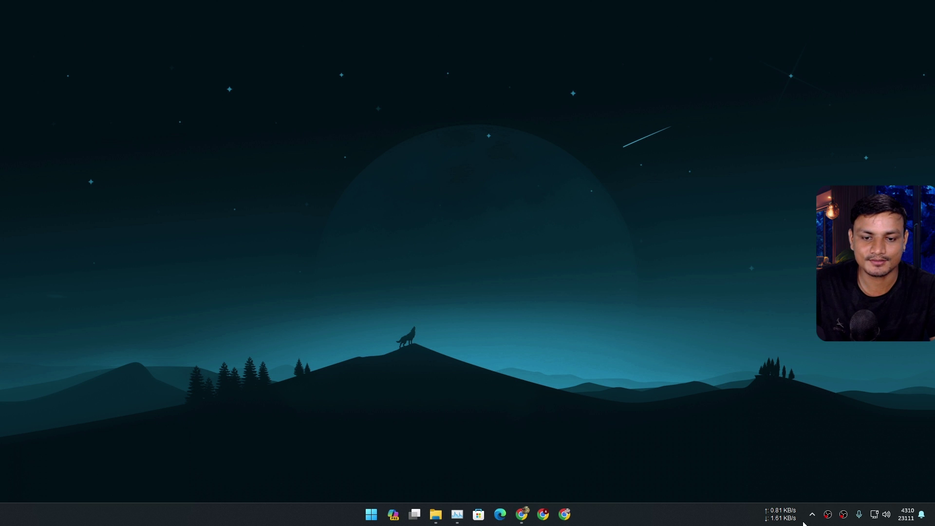
# - Exit Google Play Games completely through its hidden system-tray icon's right-click menu
pyautogui.click(812, 514)
pyautogui.rightClick(776, 469)
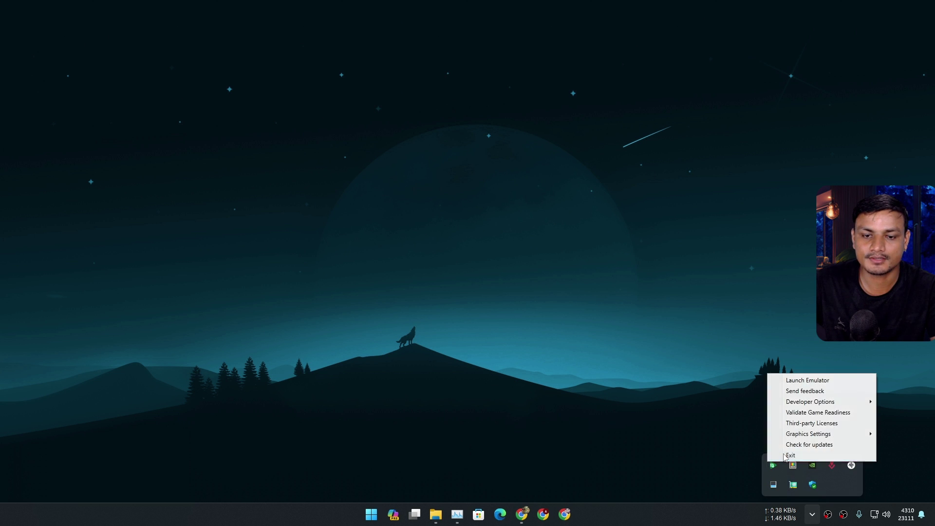
pyautogui.click(785, 457)
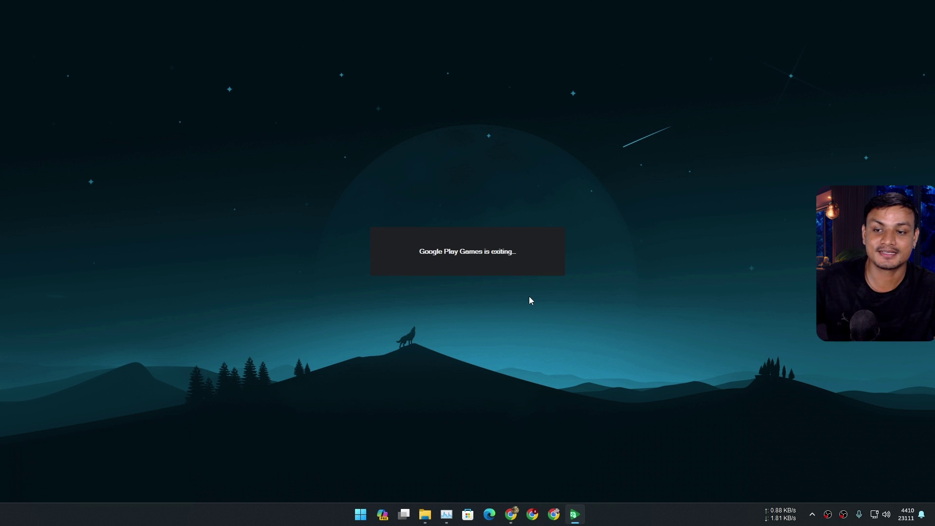